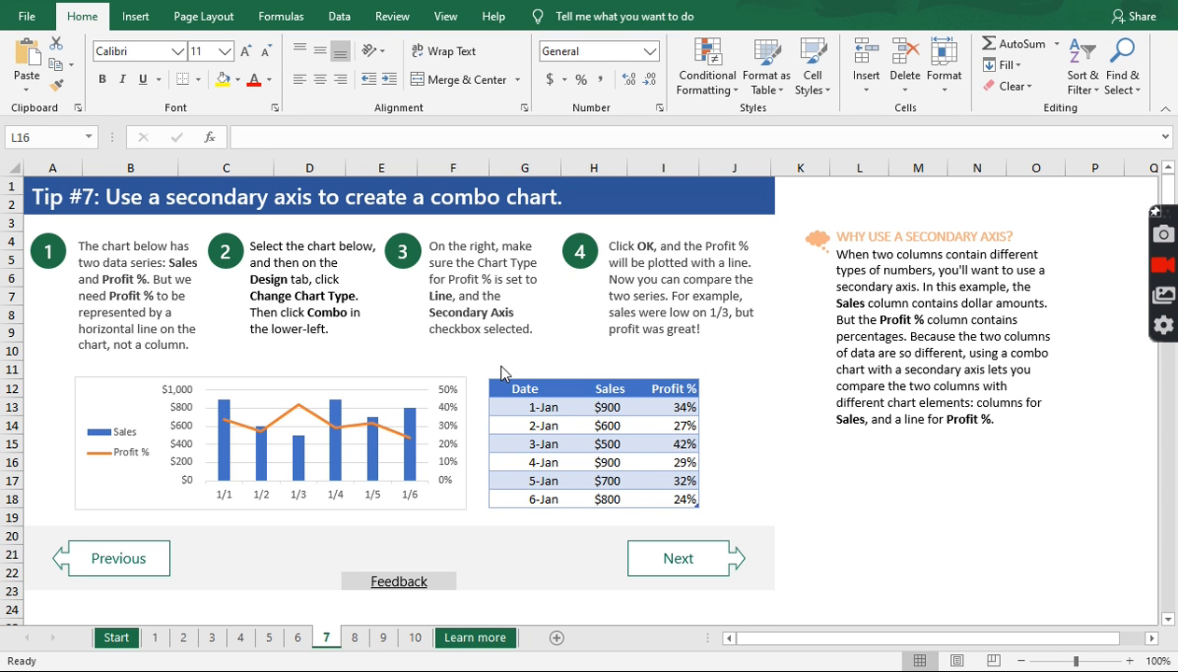
Open the Tip #8 sheet and select the title of its attendance and food sales chart.
left_click(358, 641)
left_click(355, 640)
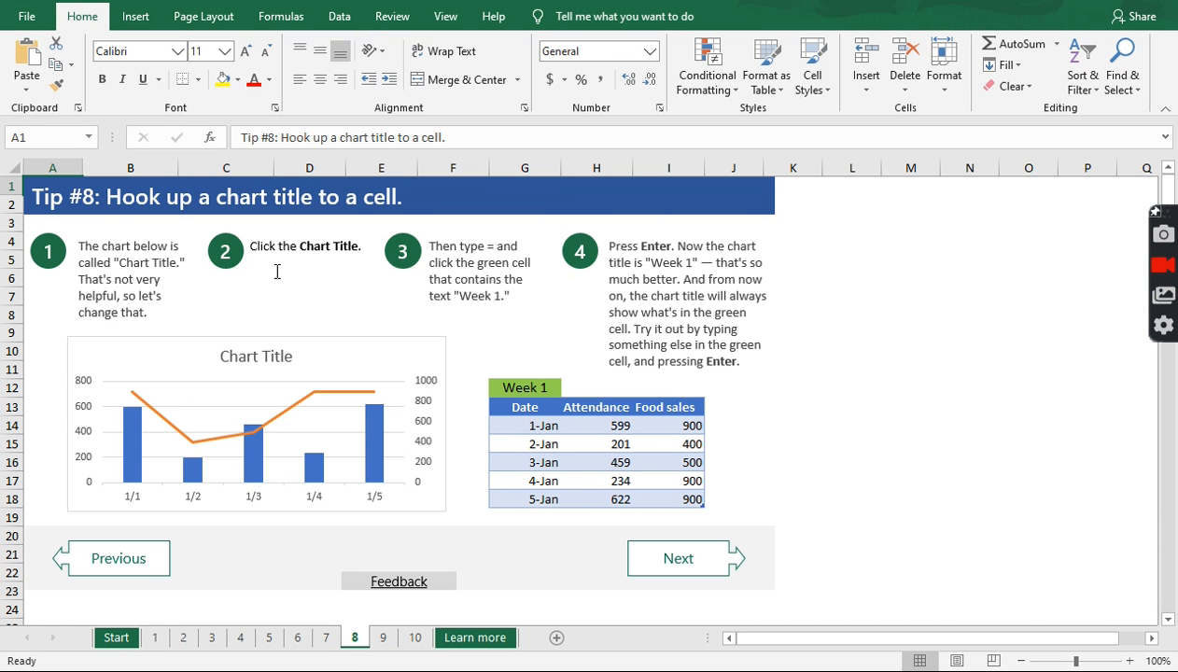
left_click(174, 346)
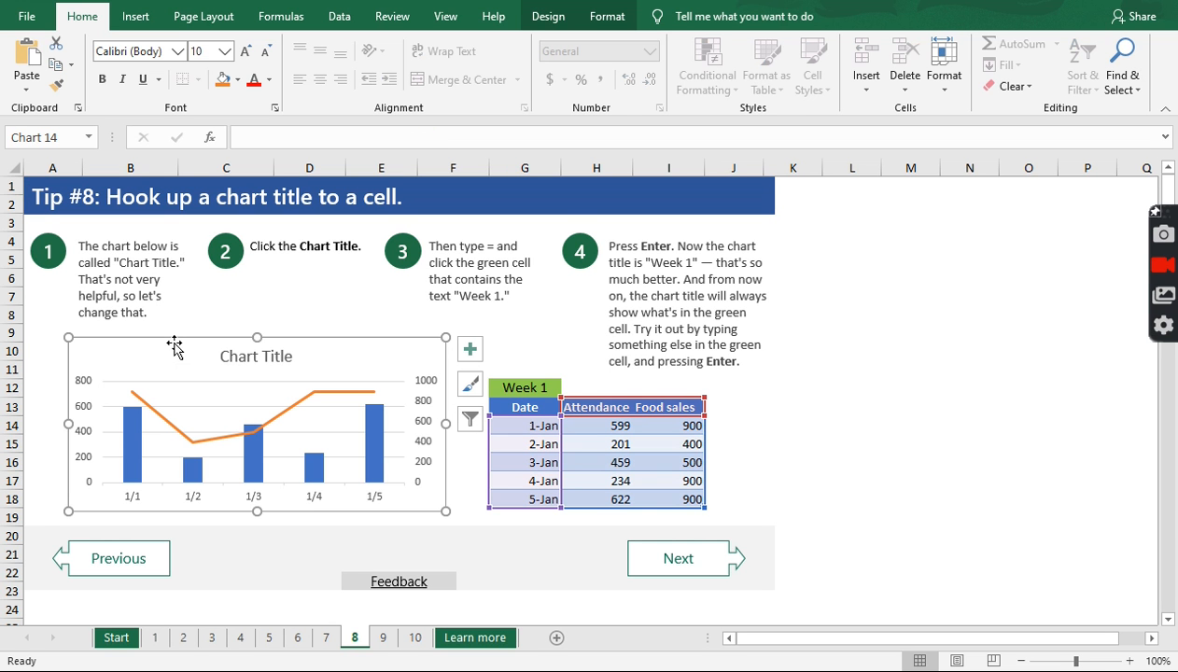
left_click(241, 350)
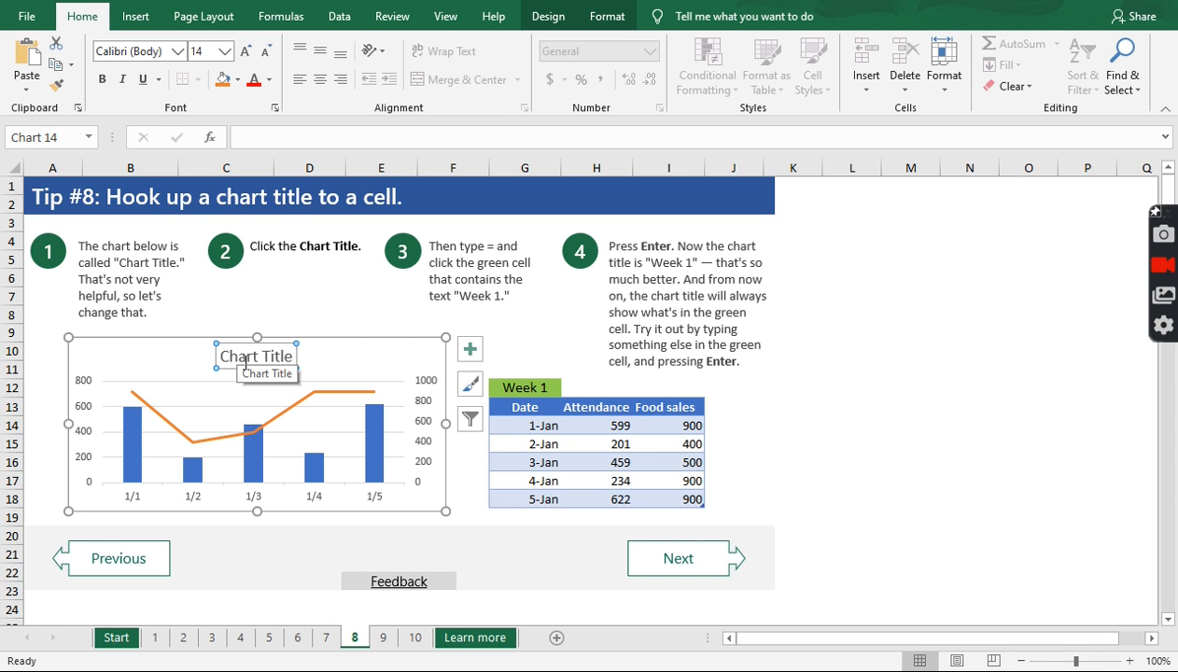
Try to link the chart title to cell G12 by entering = inside the title text.
triple_click(244, 360)
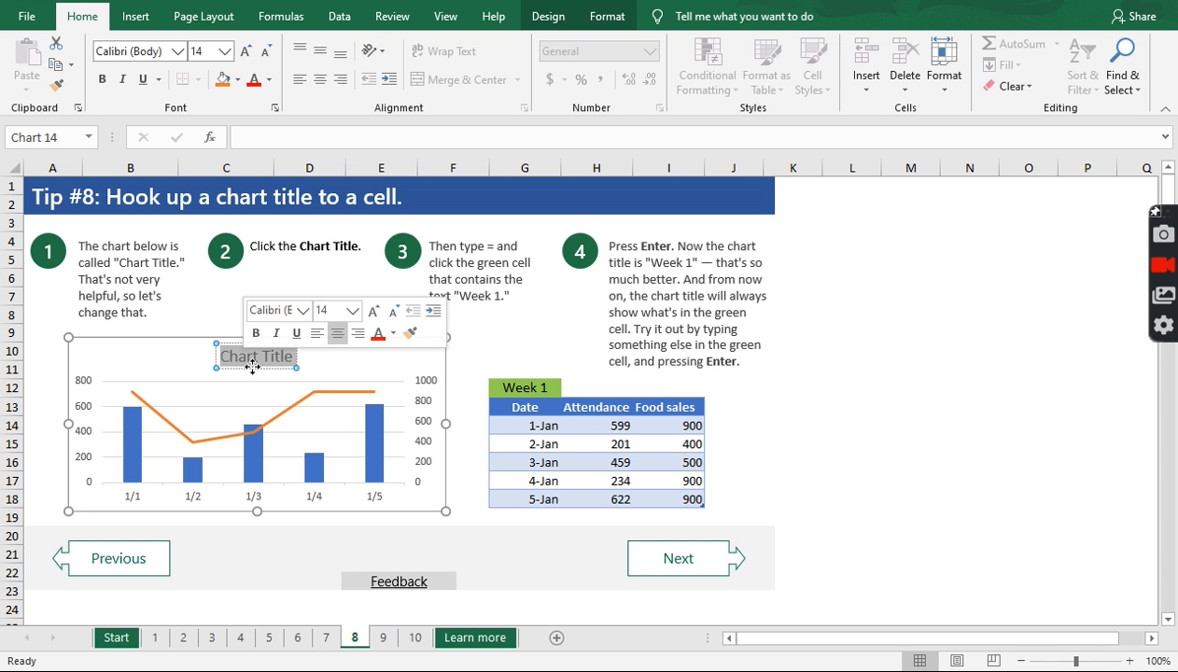
type("=")
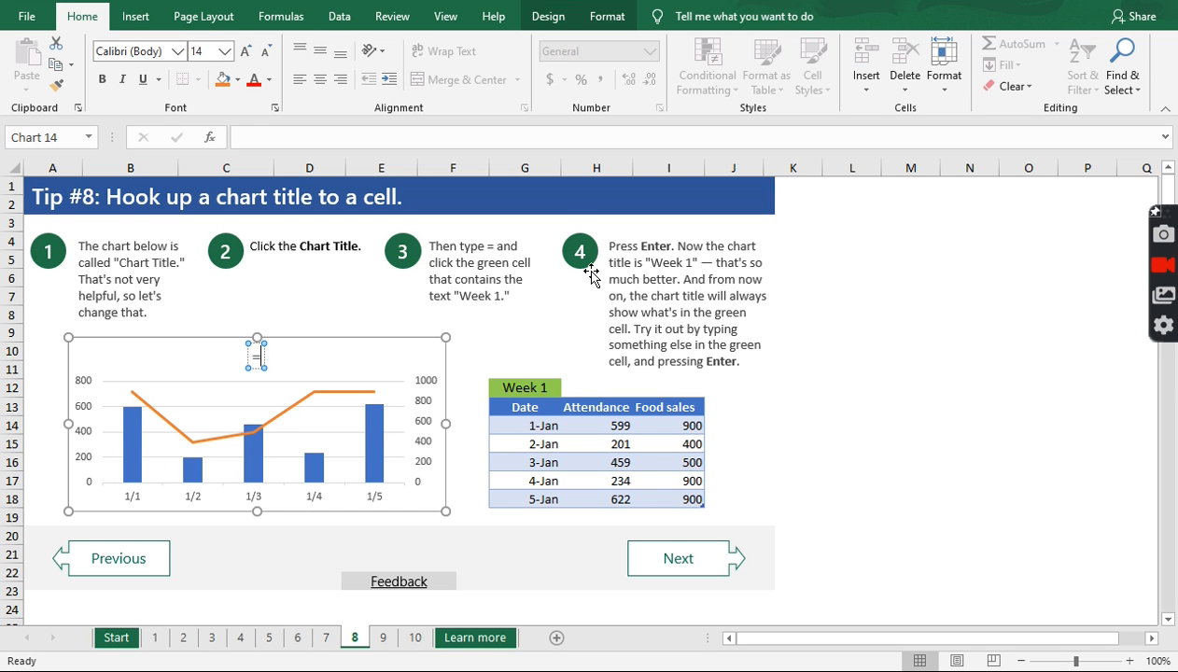
left_click(527, 390)
left_click(258, 357)
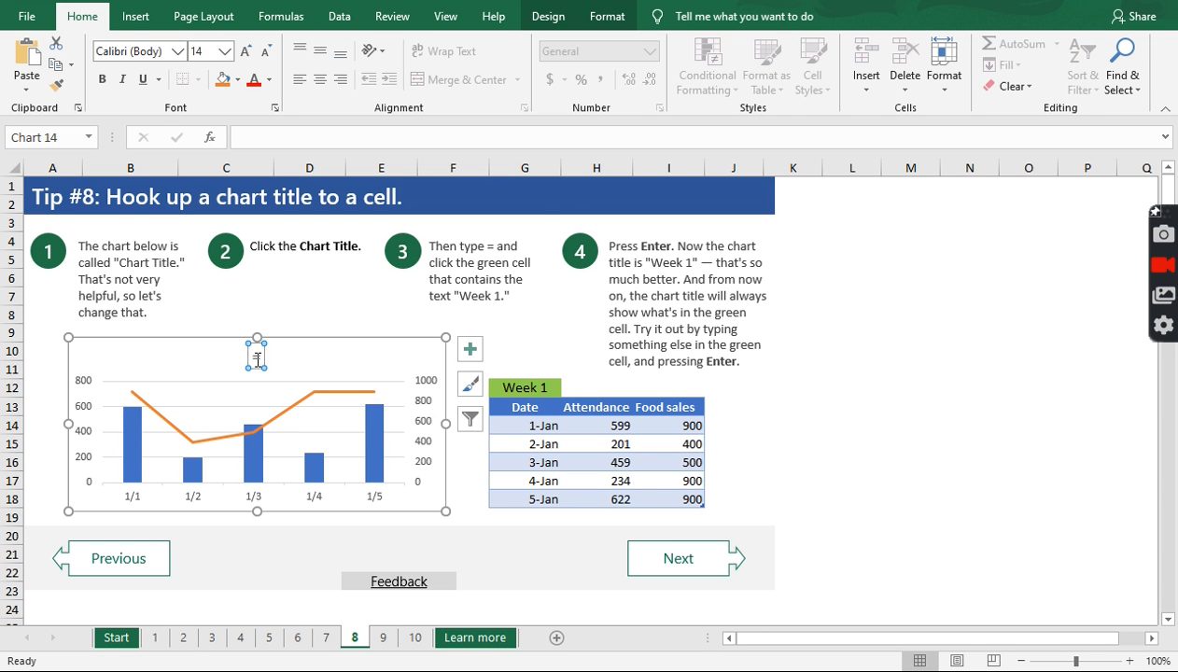
left_click(257, 356)
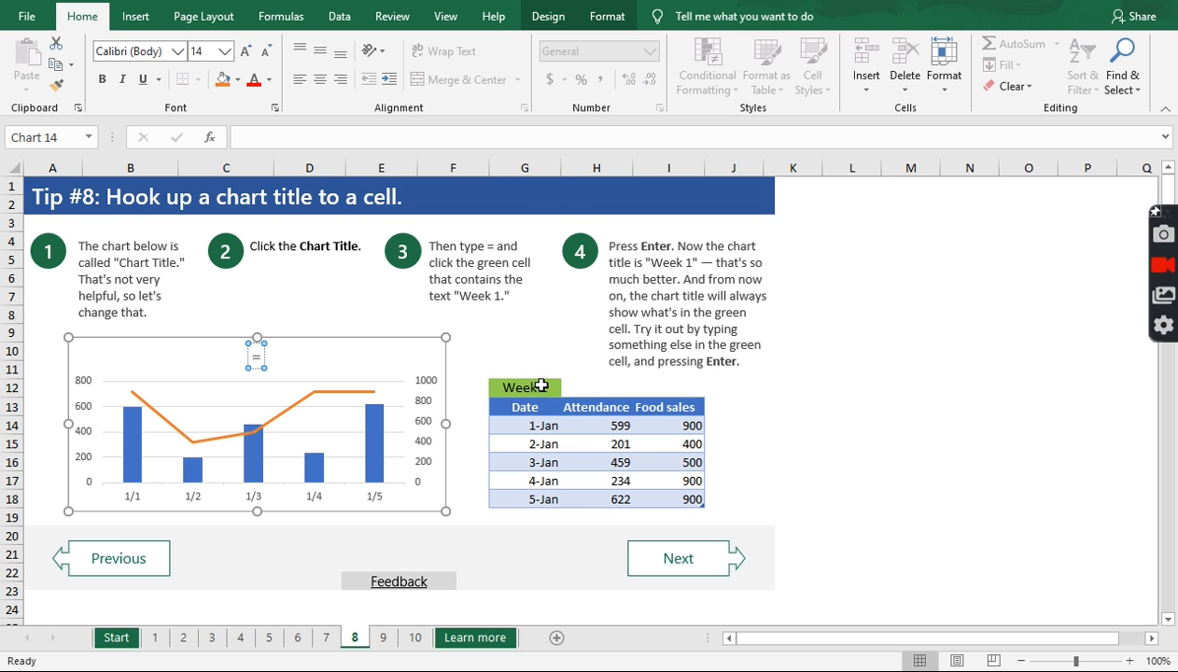
left_click(526, 387)
left_click(255, 365)
double_click(255, 365)
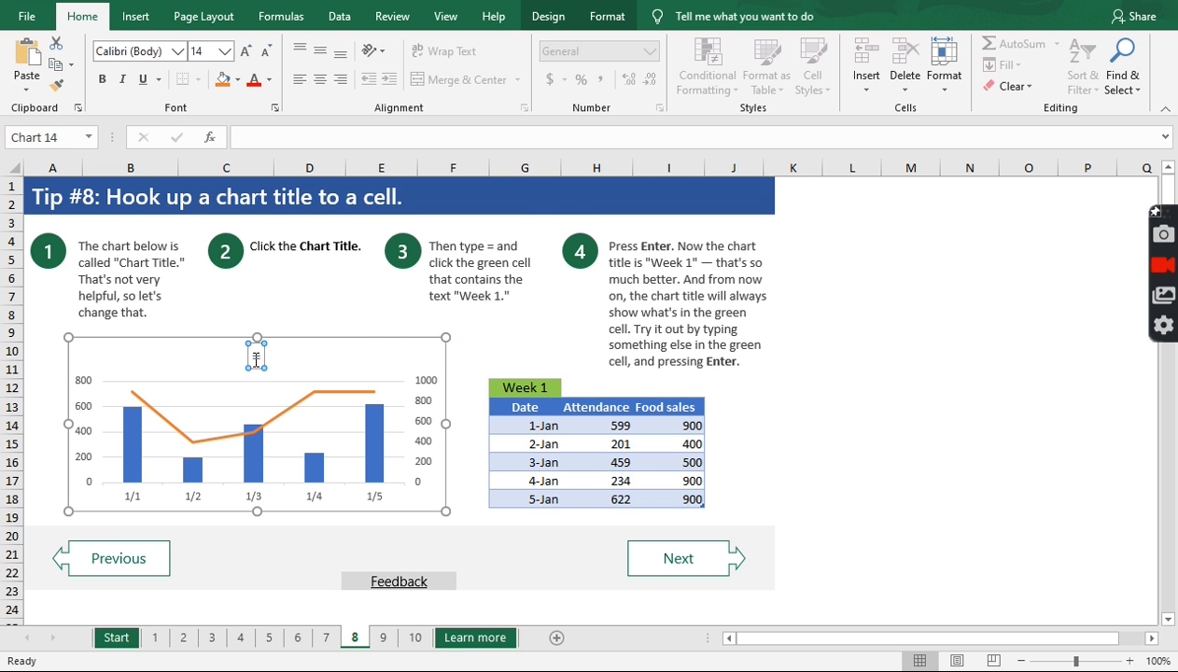
type("=")
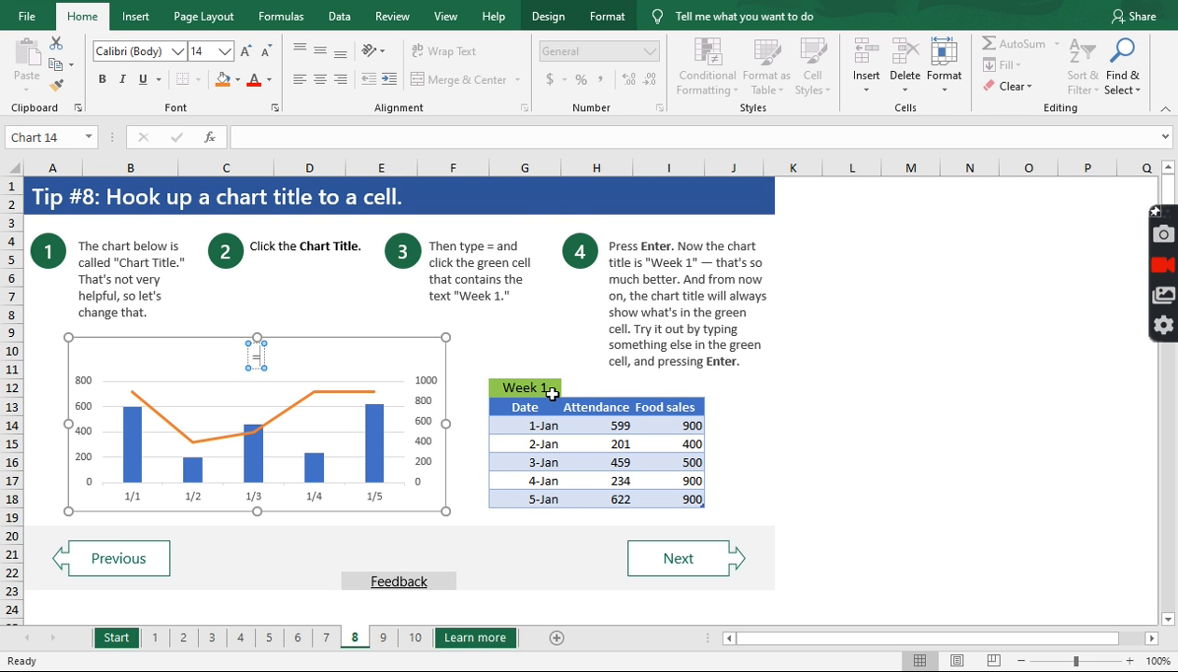
left_click(523, 389)
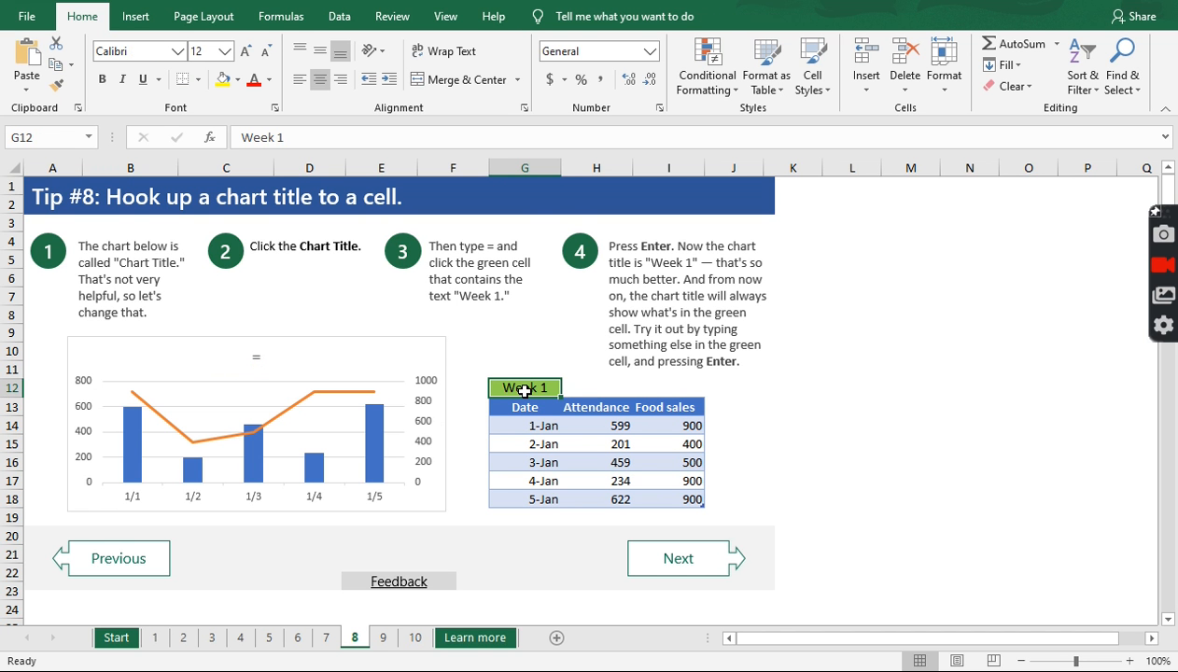
double_click(258, 362)
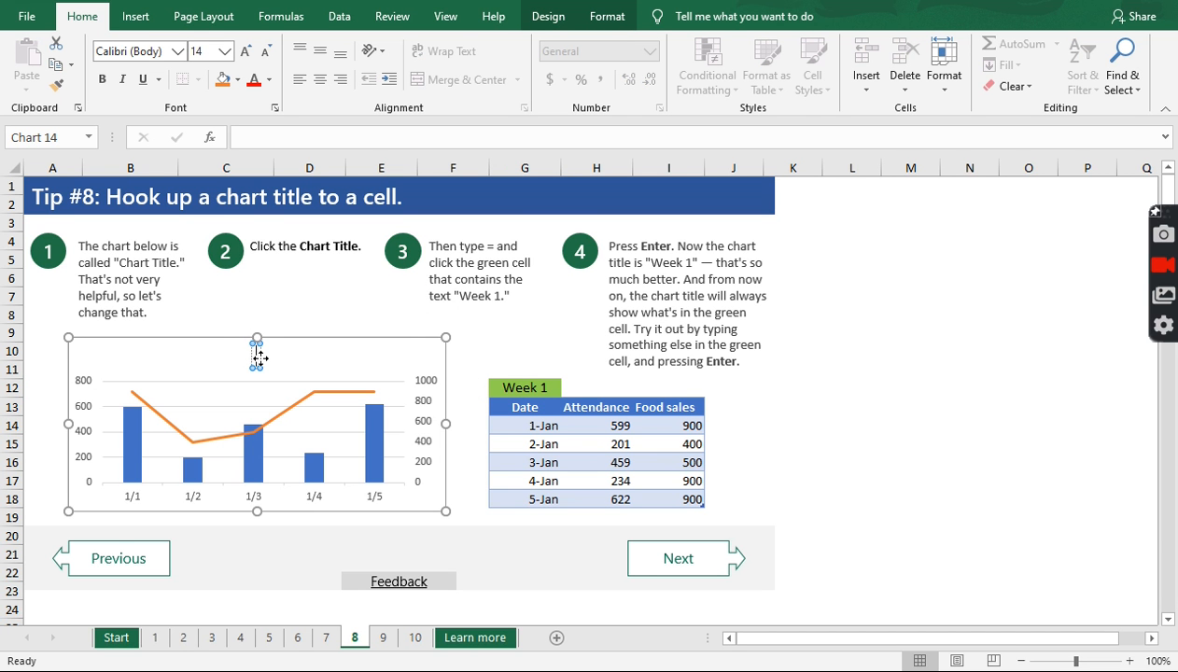
type("=")
left_click(526, 389)
left_click(293, 316)
Link the chart title to the green "Week 1" cell G12 with a formula reference.
left_click(264, 361)
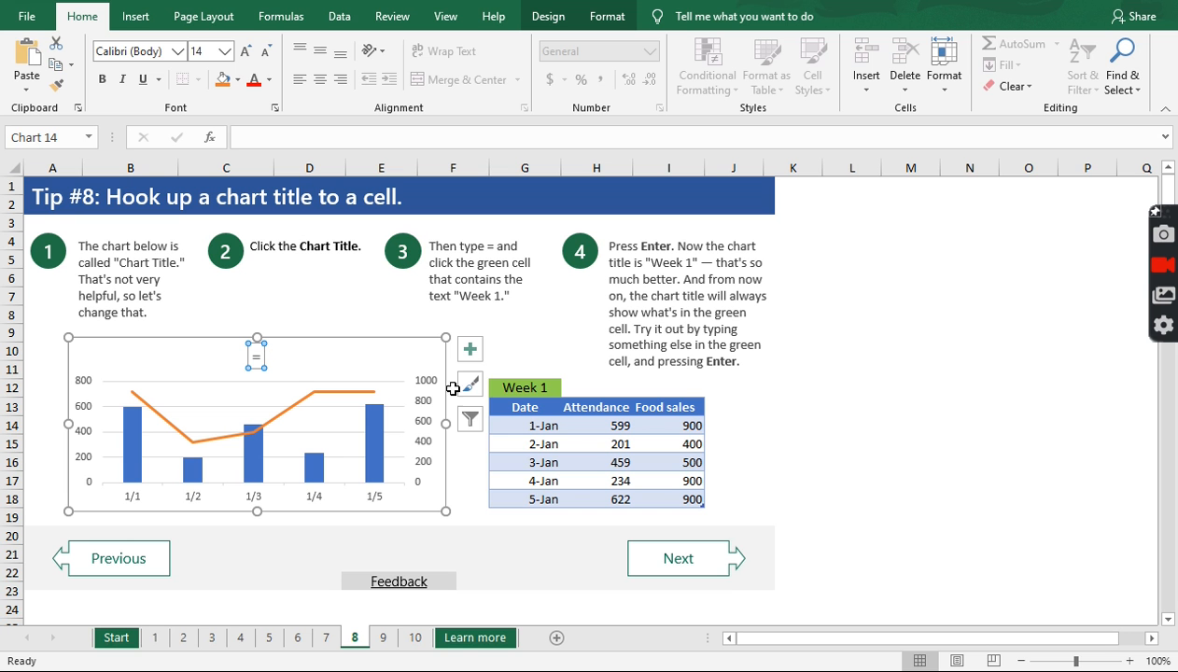
type("=")
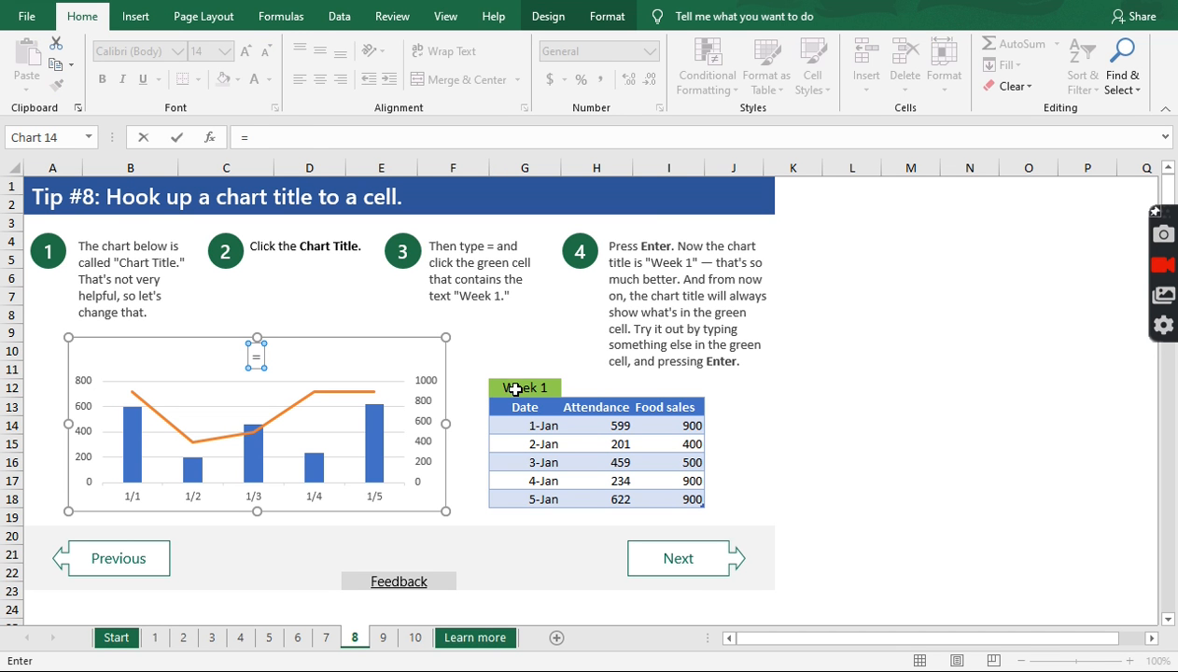
left_click(511, 388)
key("Return")
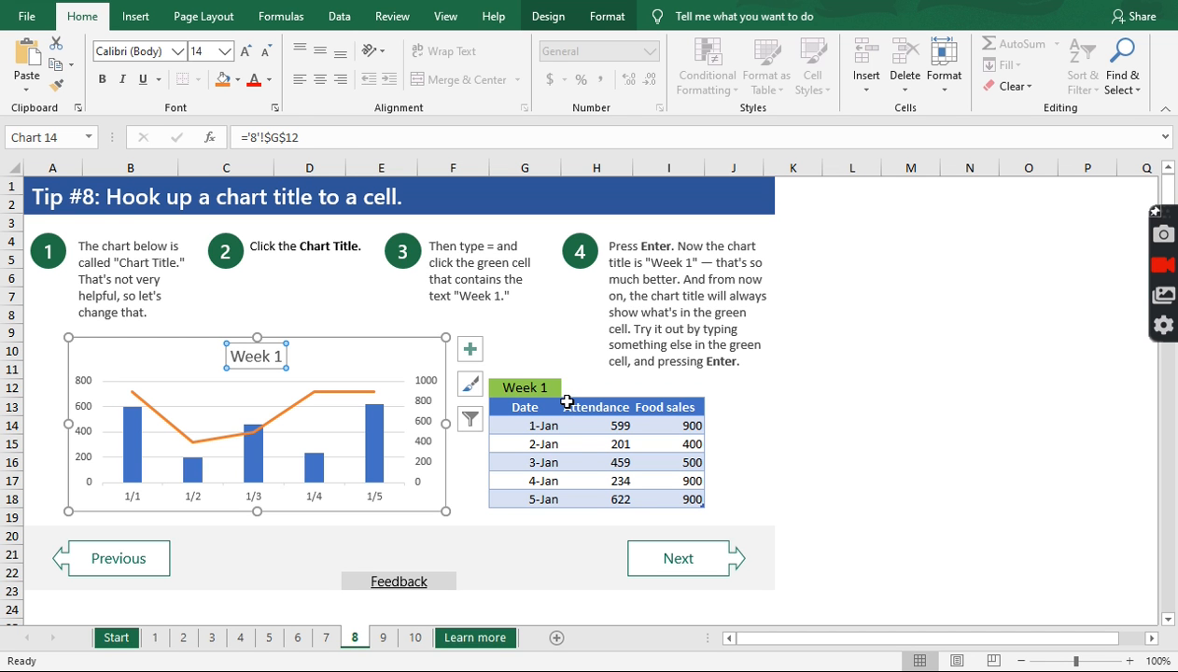
Test the title link by replacing the text in cell G12 with "Grass", and undo that edit.
left_click(525, 386)
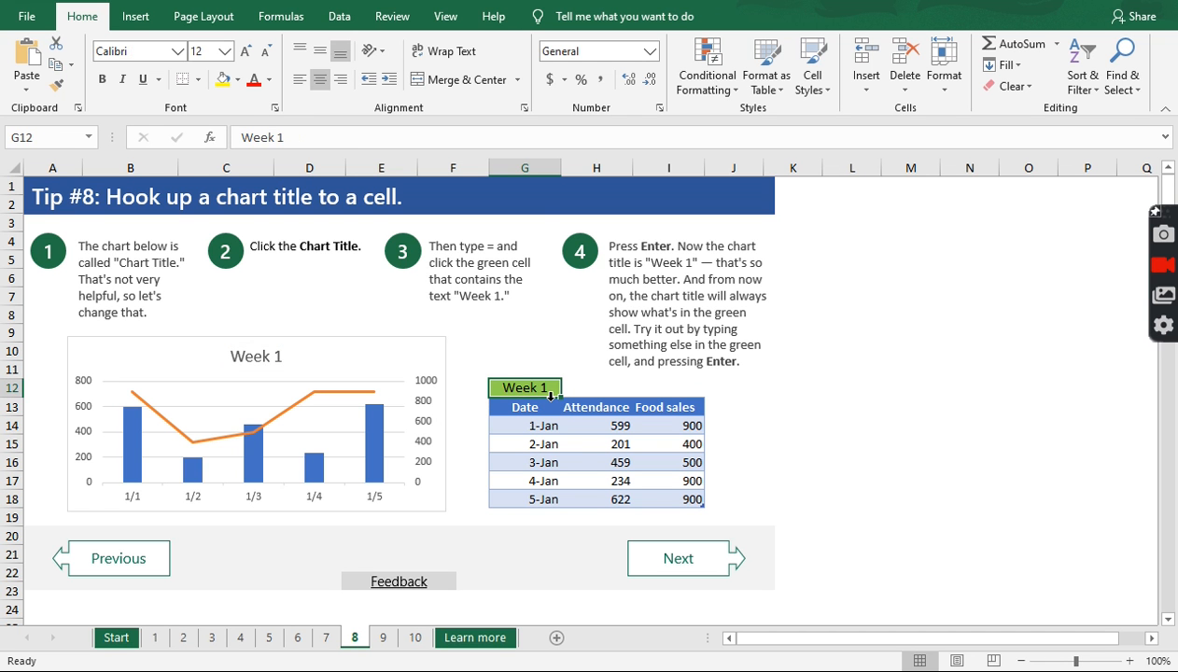
type("Grass")
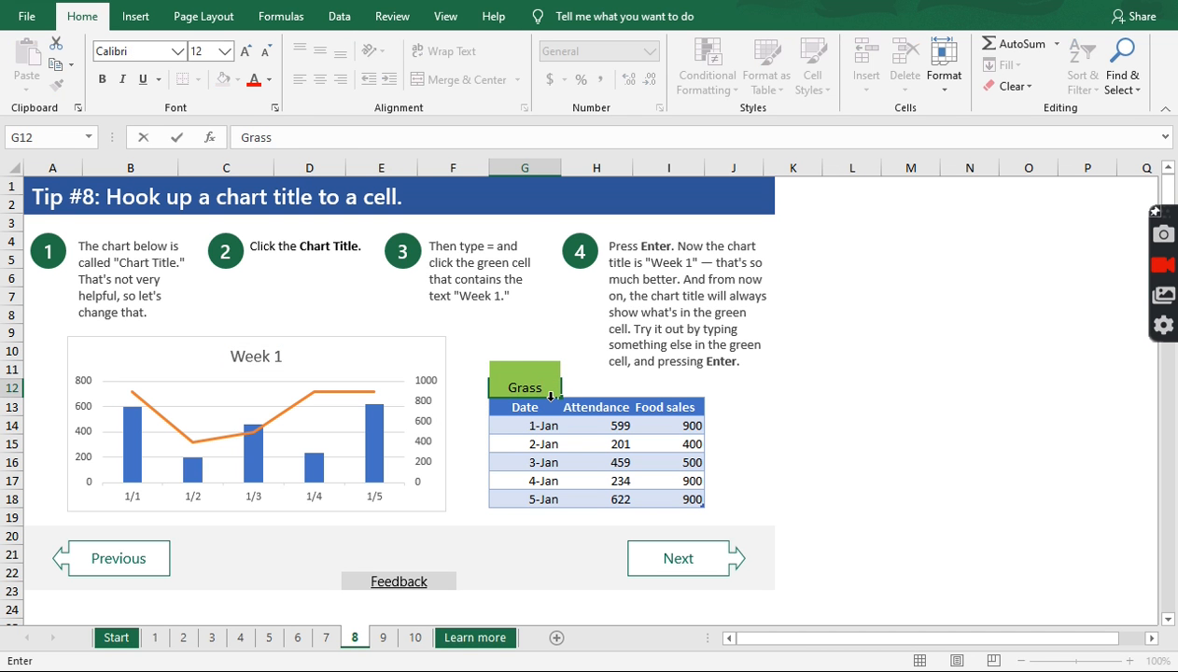
key("Return")
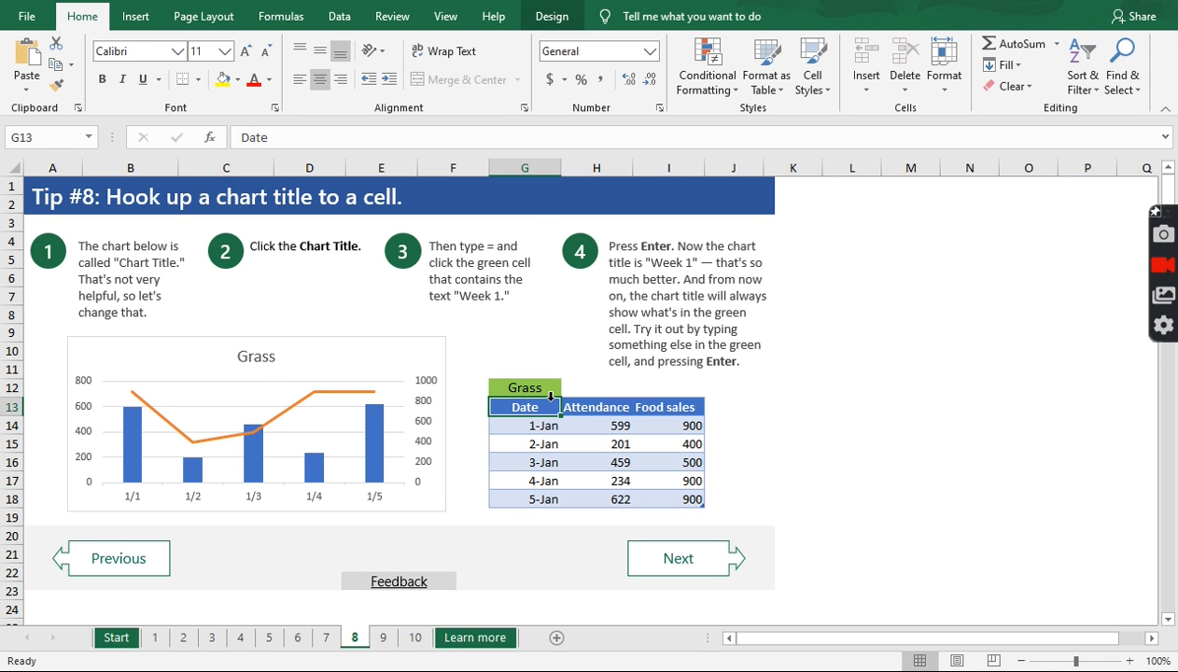
key("ctrl+z")
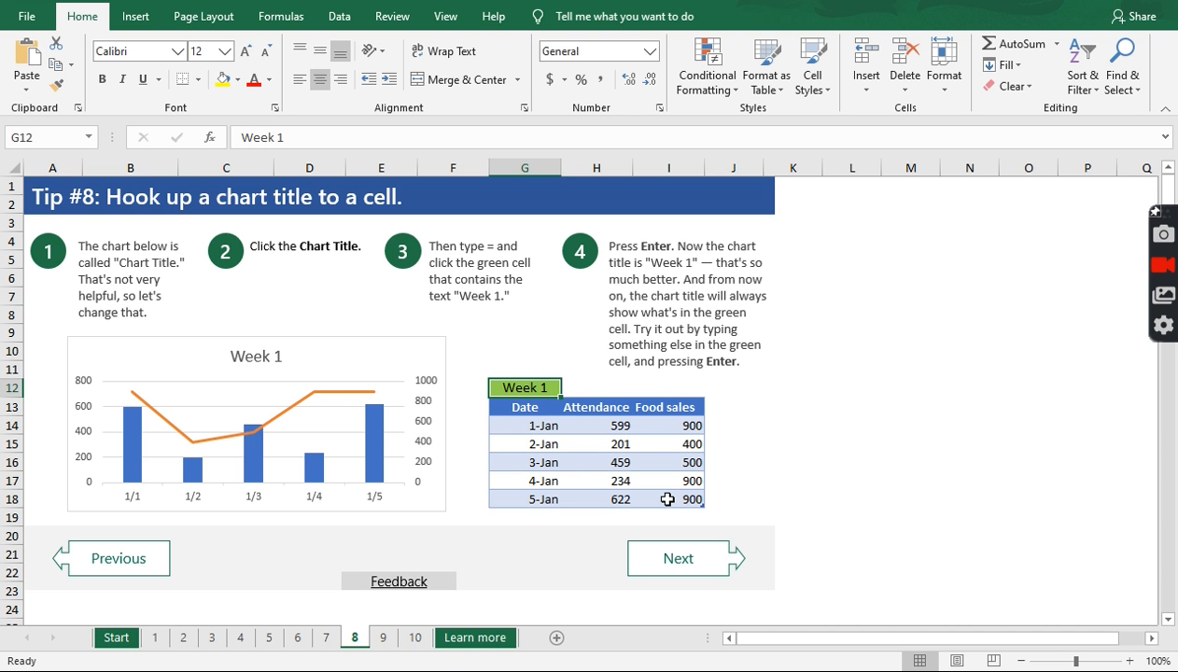
left_click(259, 360)
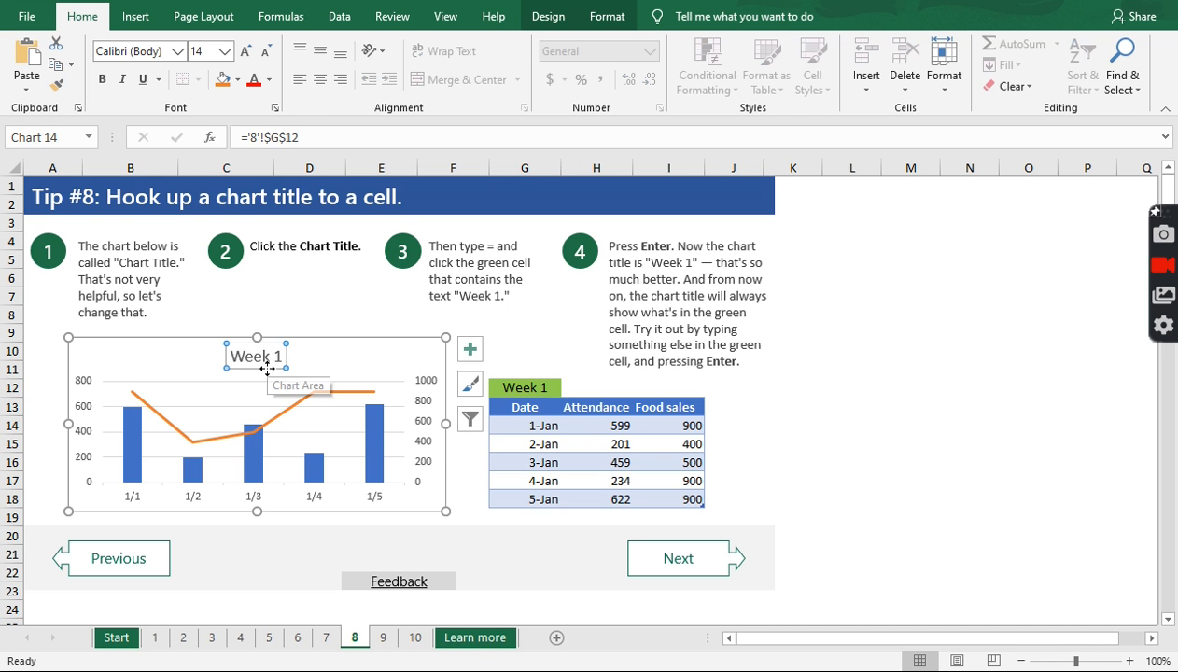
left_click(322, 317)
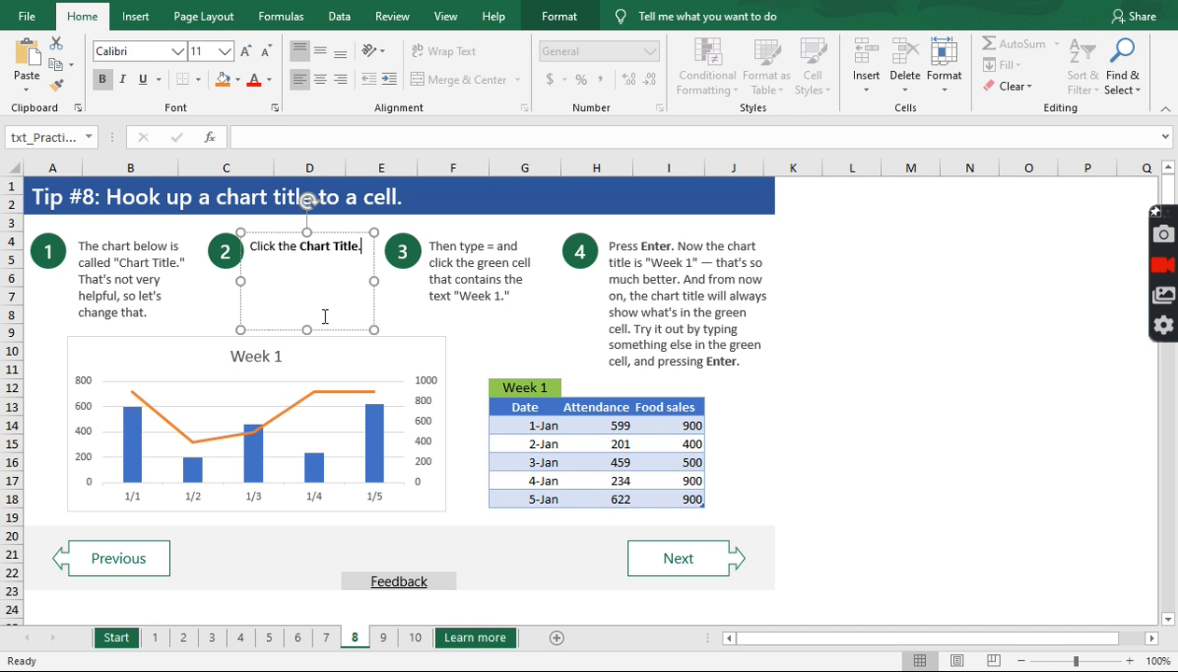
left_click(328, 351)
left_click(497, 332)
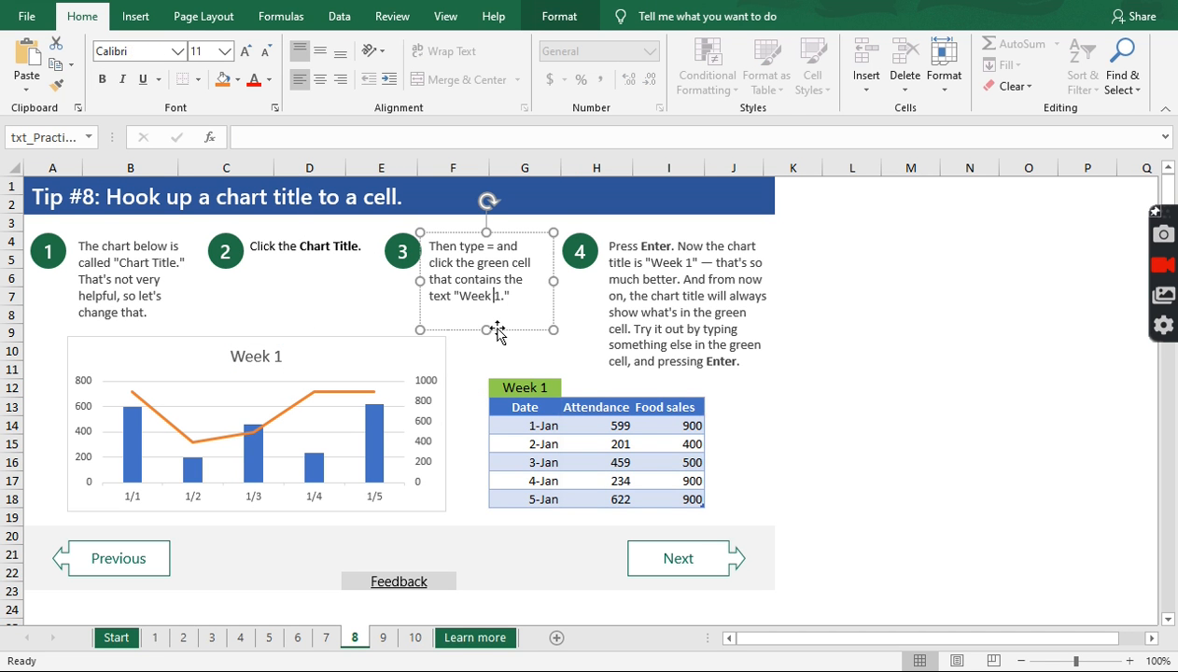
left_click(418, 351)
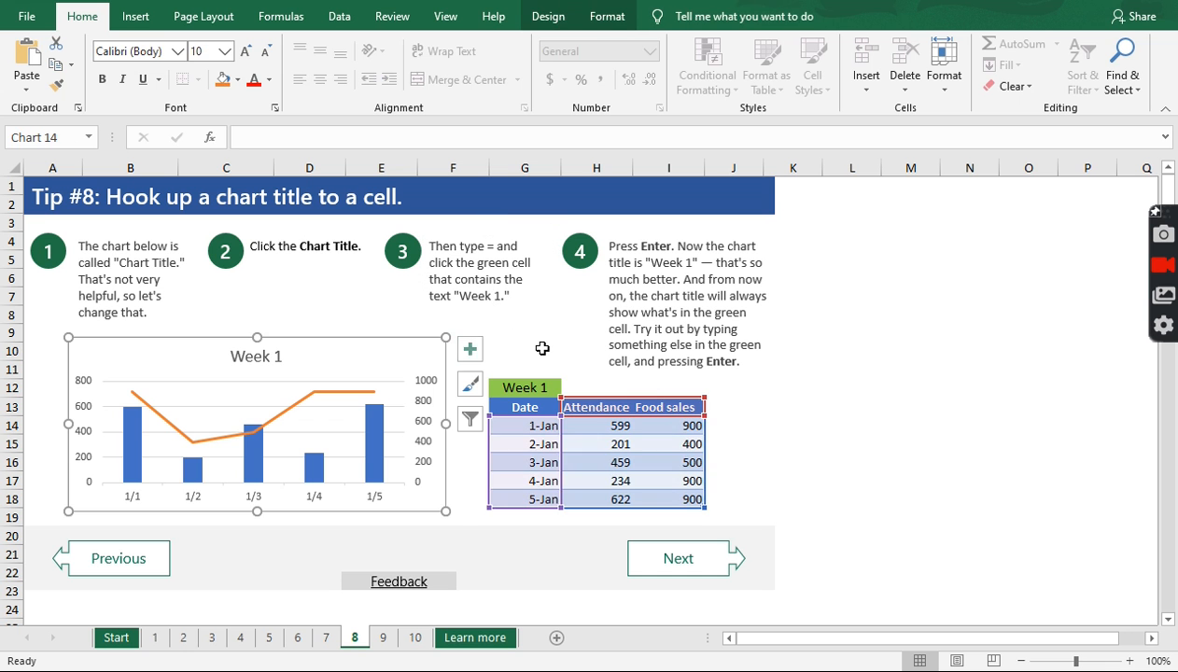
left_click(542, 348)
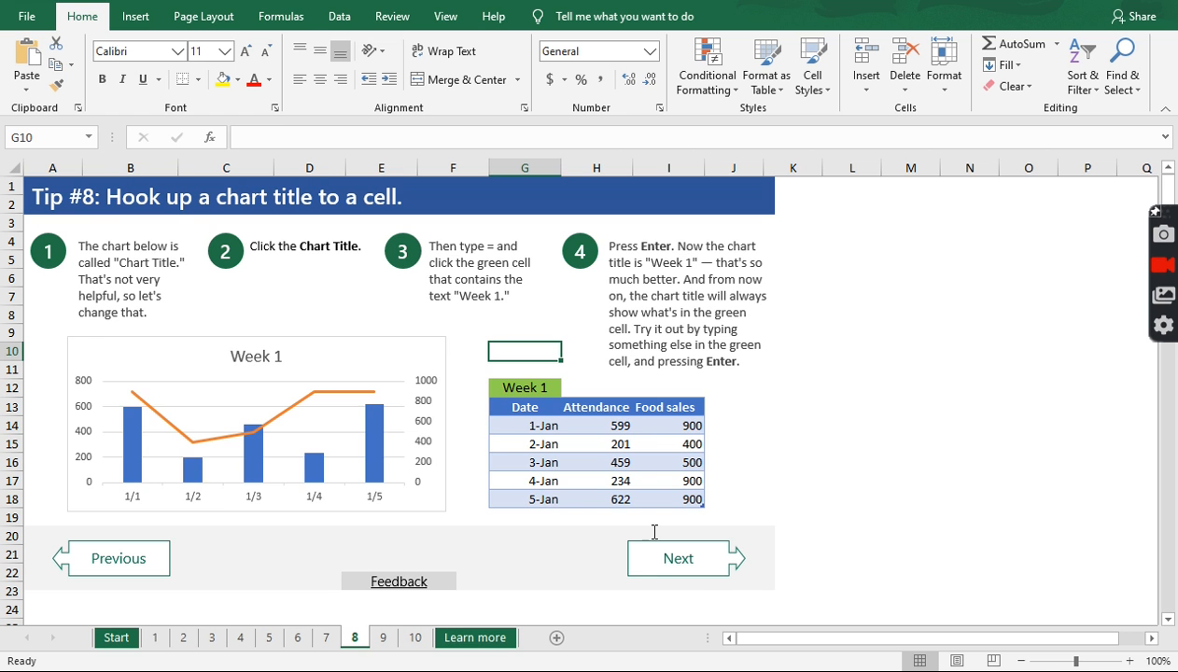
Go to the Tip #9 sheet and change its pie chart to the Pie of Pie type.
left_click(664, 566)
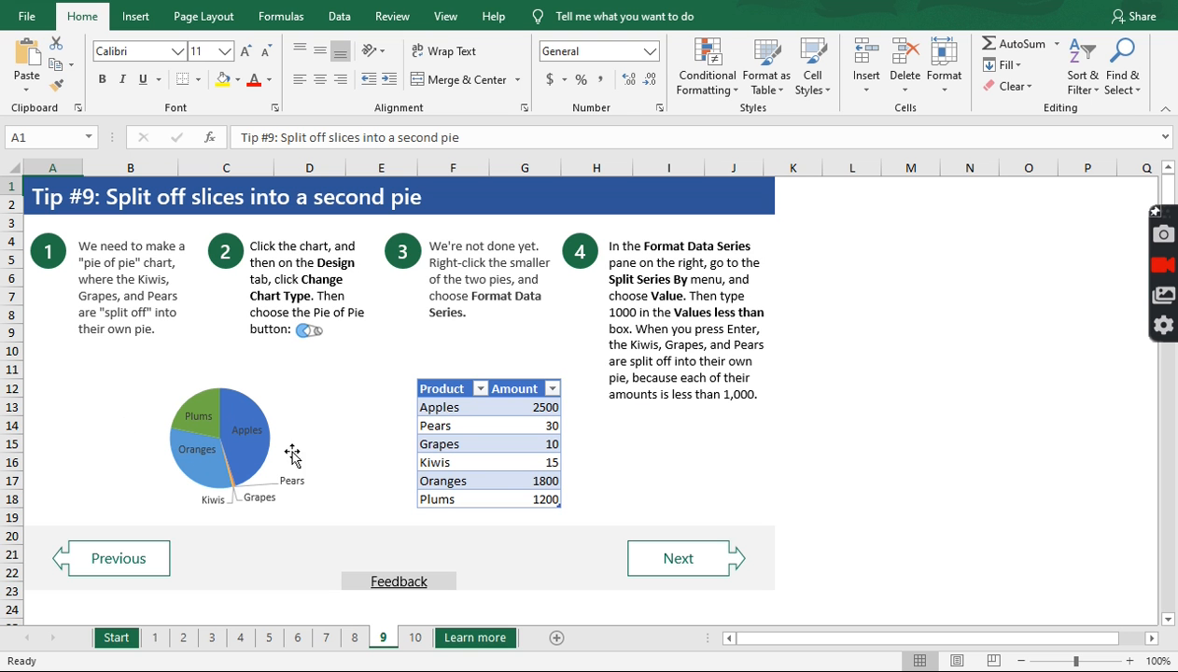
left_click(144, 392)
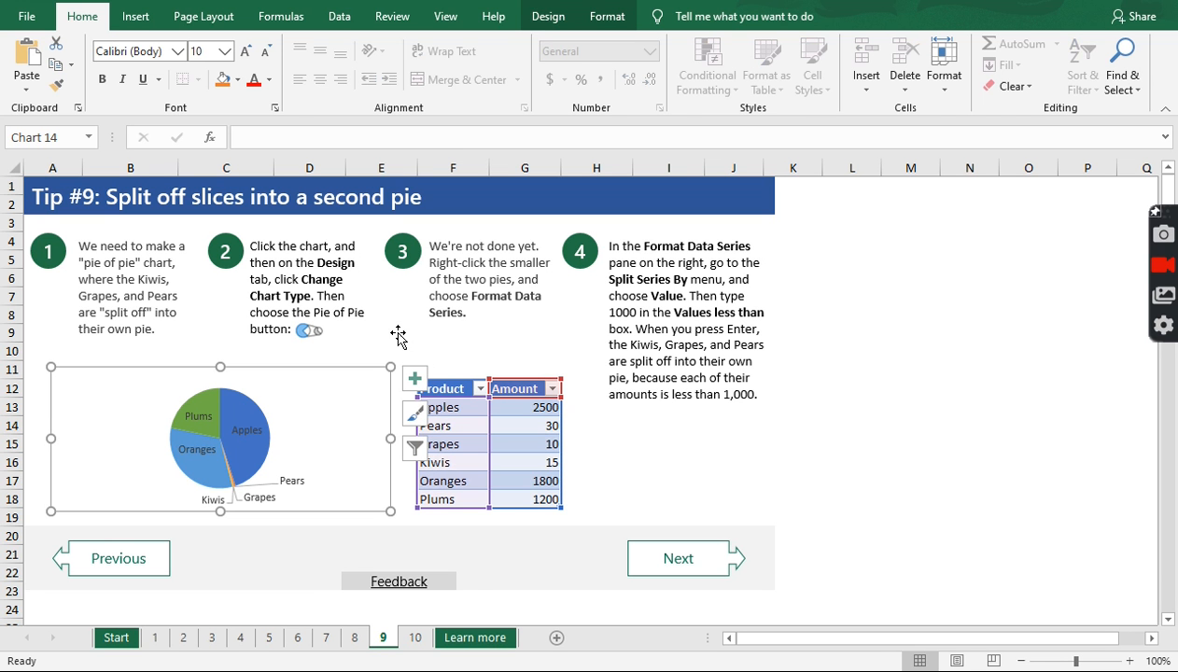
left_click(555, 21)
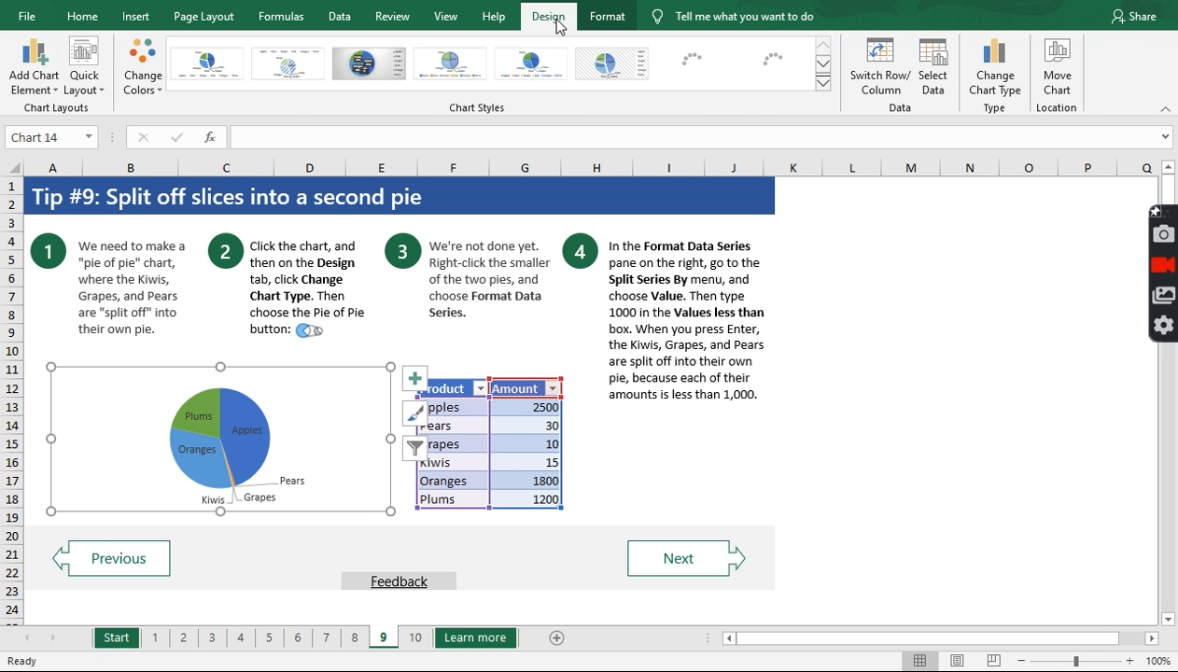
left_click(992, 79)
left_click_drag(608, 60, 837, 106)
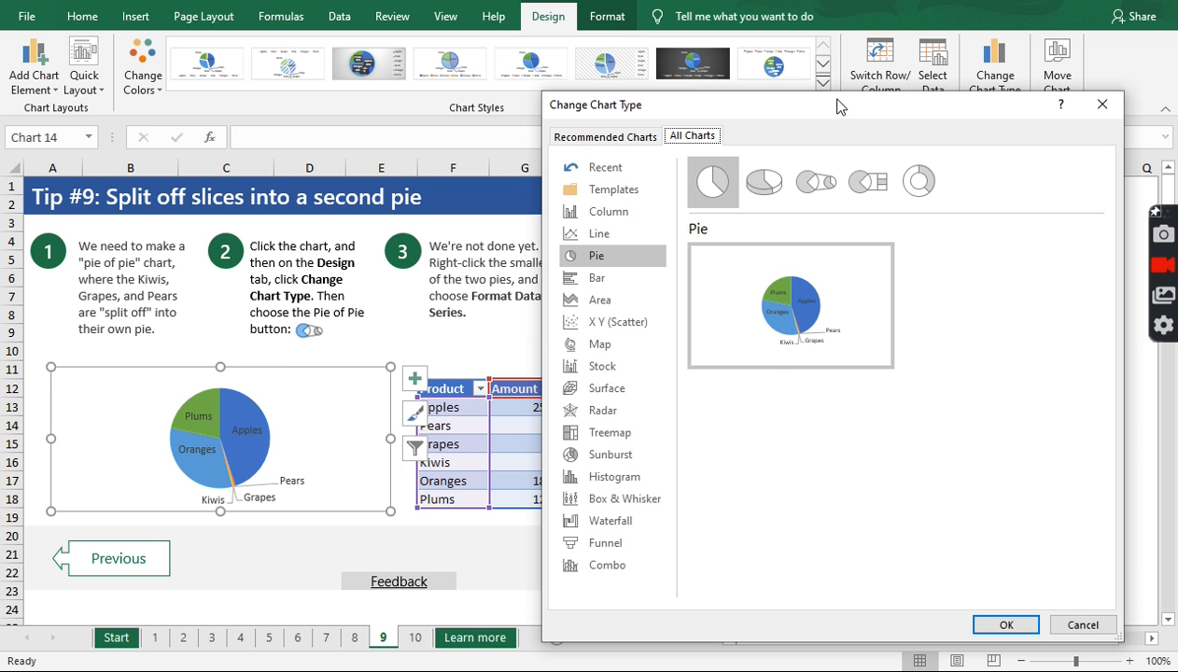
left_click(815, 190)
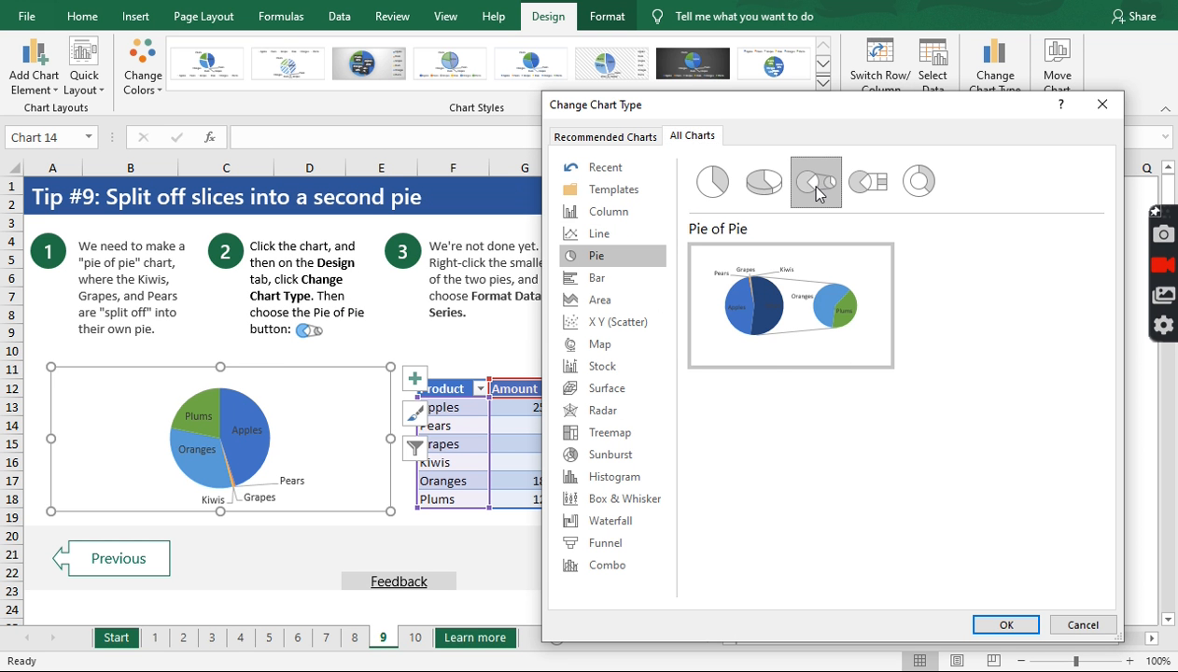
left_click(1006, 626)
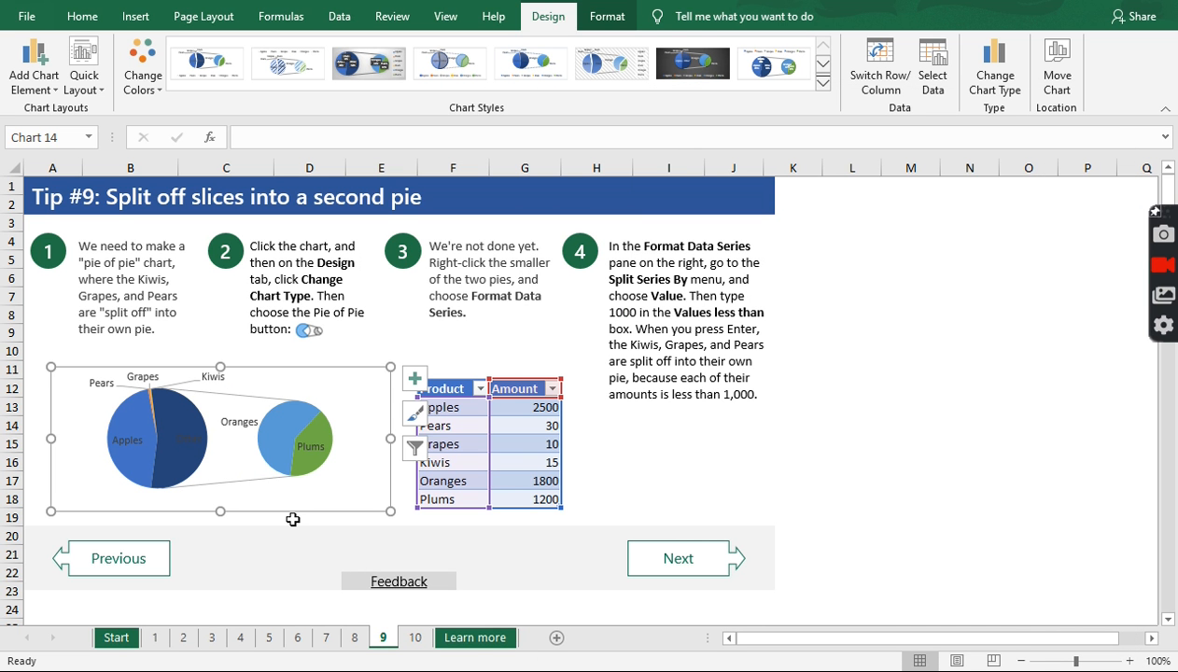
Format the pie's data series to split by Value, sending values less than 1000 to the second pie.
right_click(295, 457)
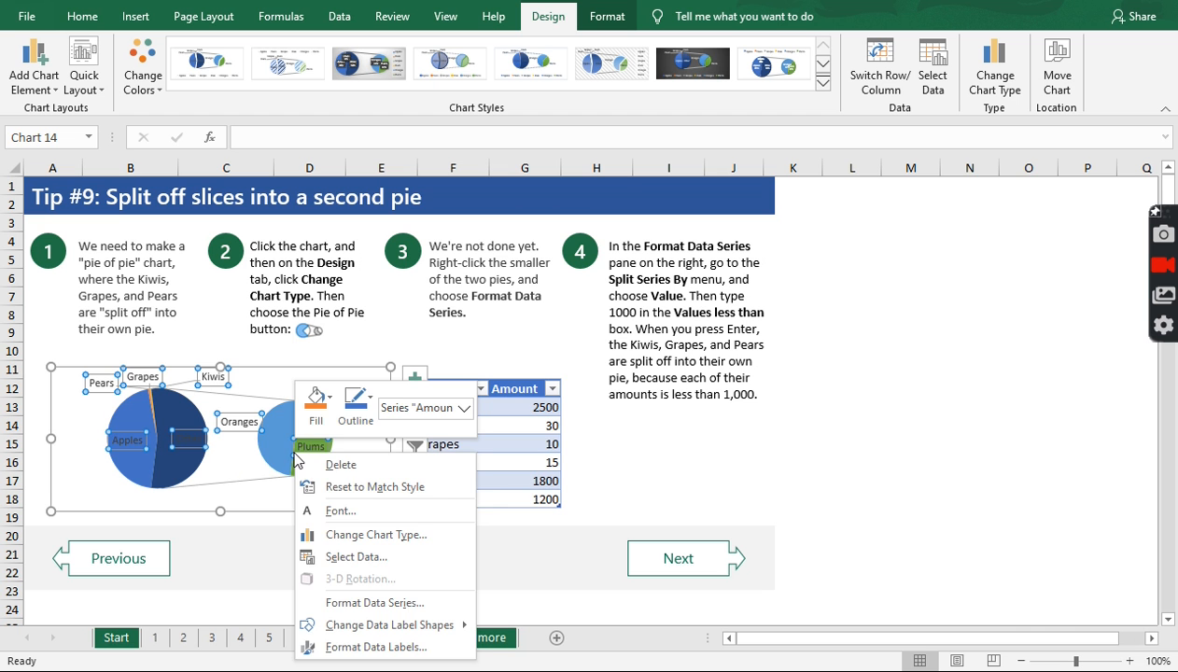
left_click(274, 446)
right_click(278, 455)
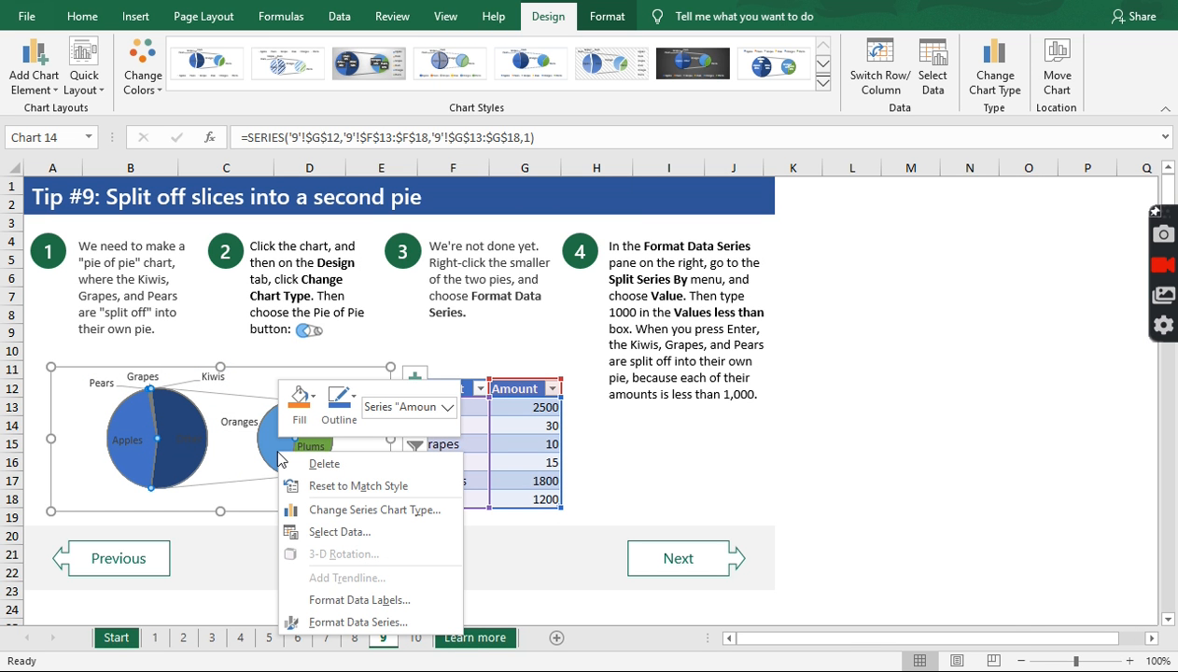
left_click(355, 623)
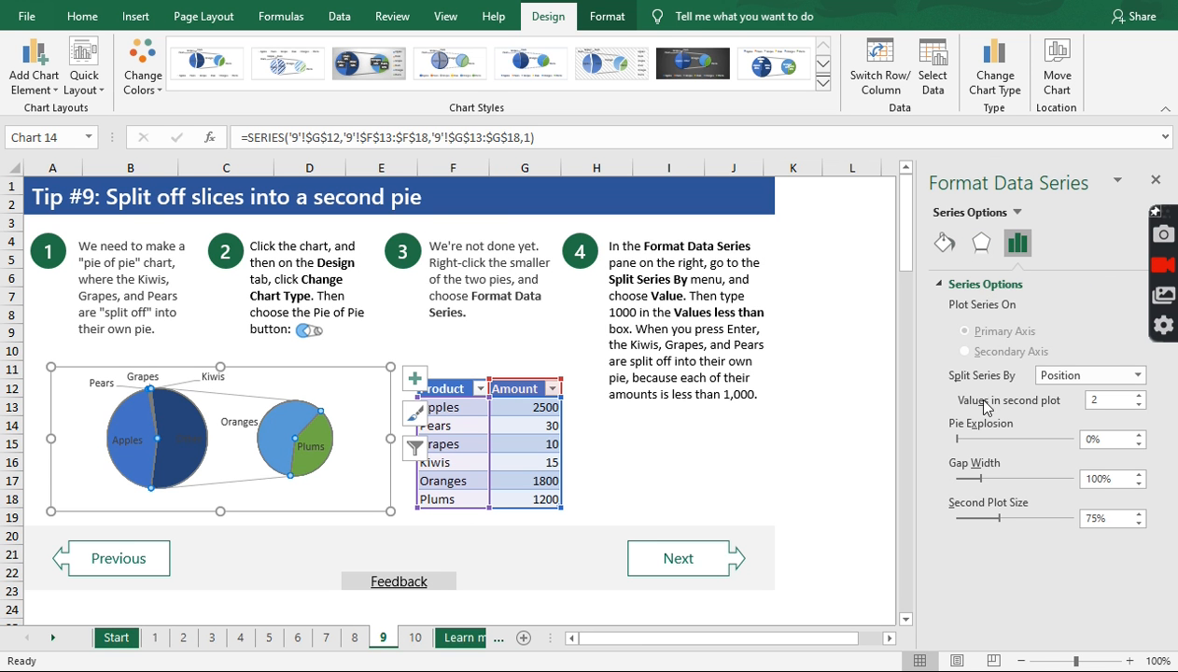
left_click(1058, 376)
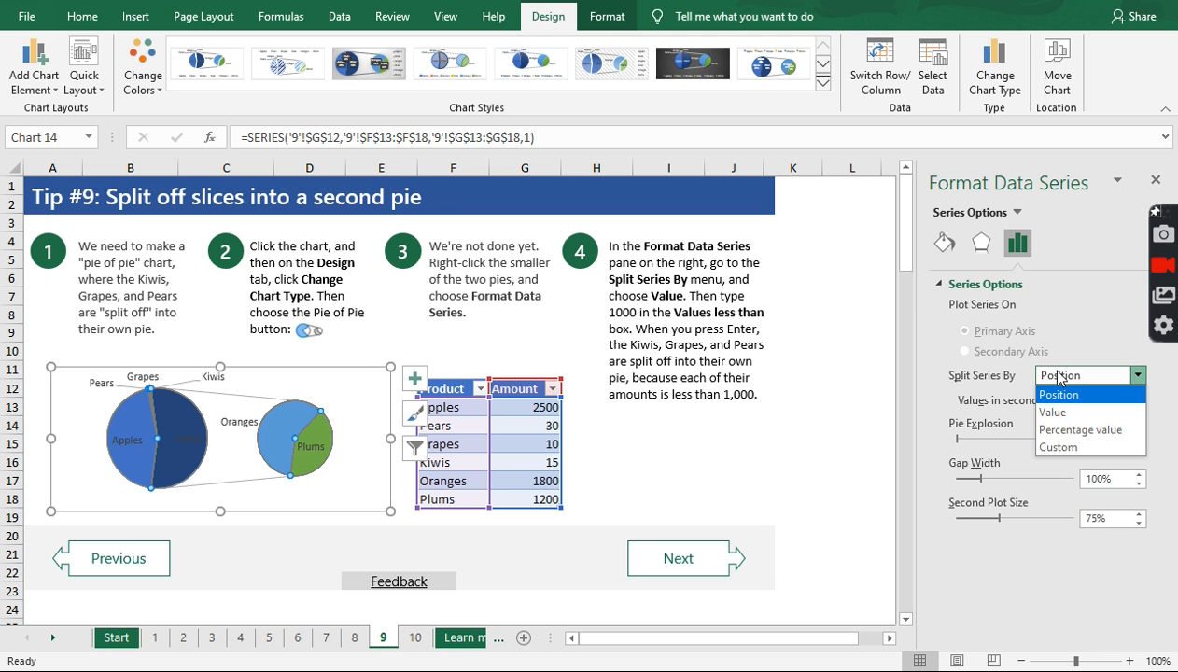
left_click(1053, 411)
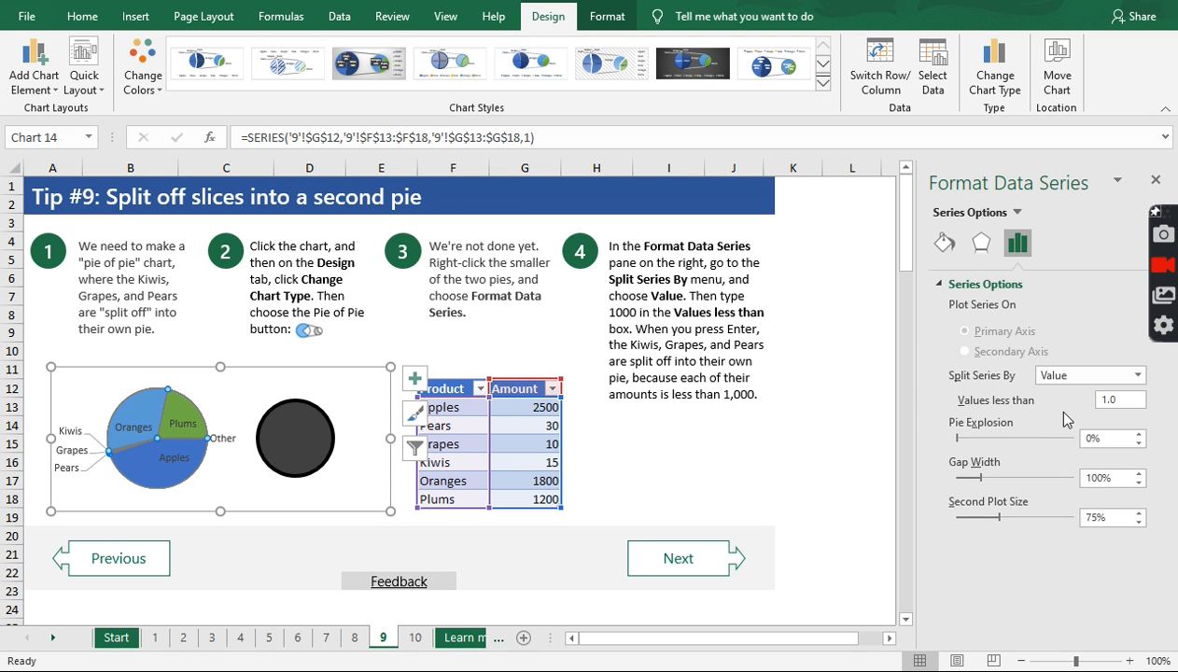
left_click(1113, 403)
left_click_drag(1113, 403, 1084, 402)
type("1000")
key("Return")
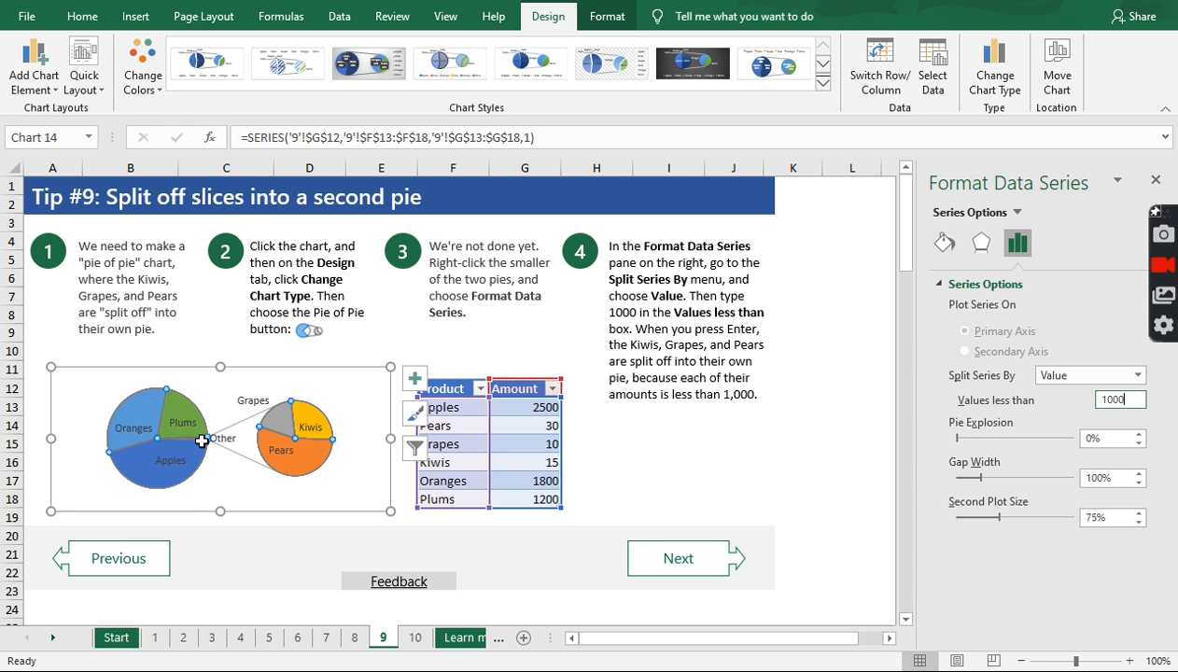
Deselect the pie of pie chart and go to the Tip #10 sheet.
mouse_move(196, 446)
left_click(684, 438)
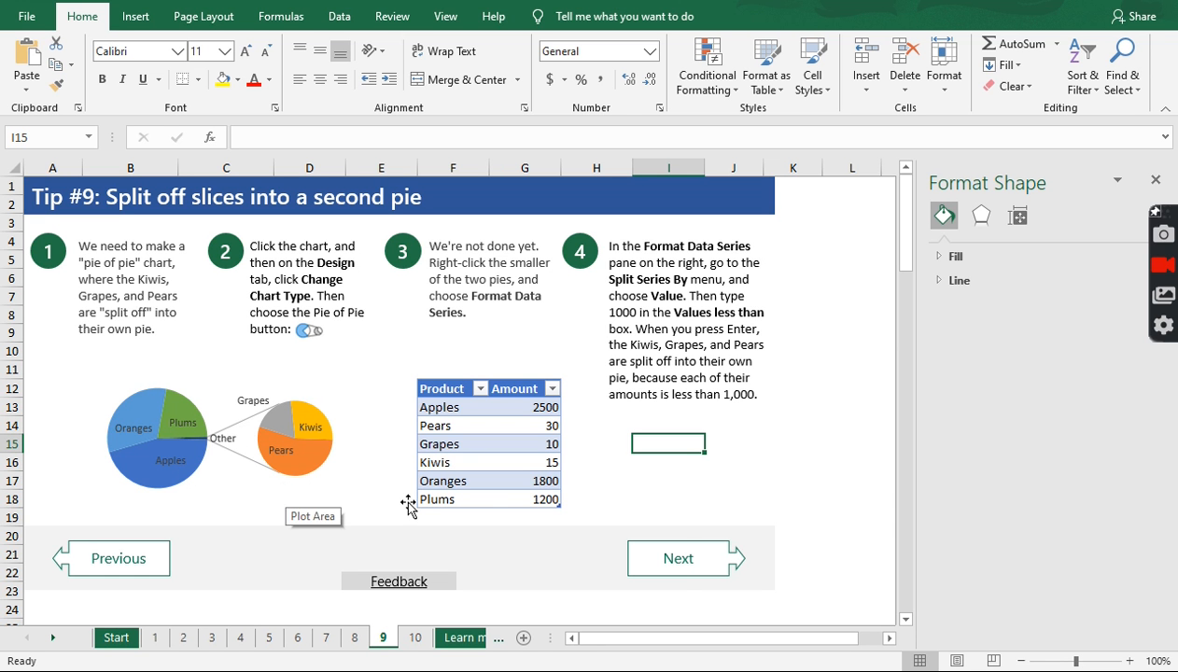
left_click(700, 560)
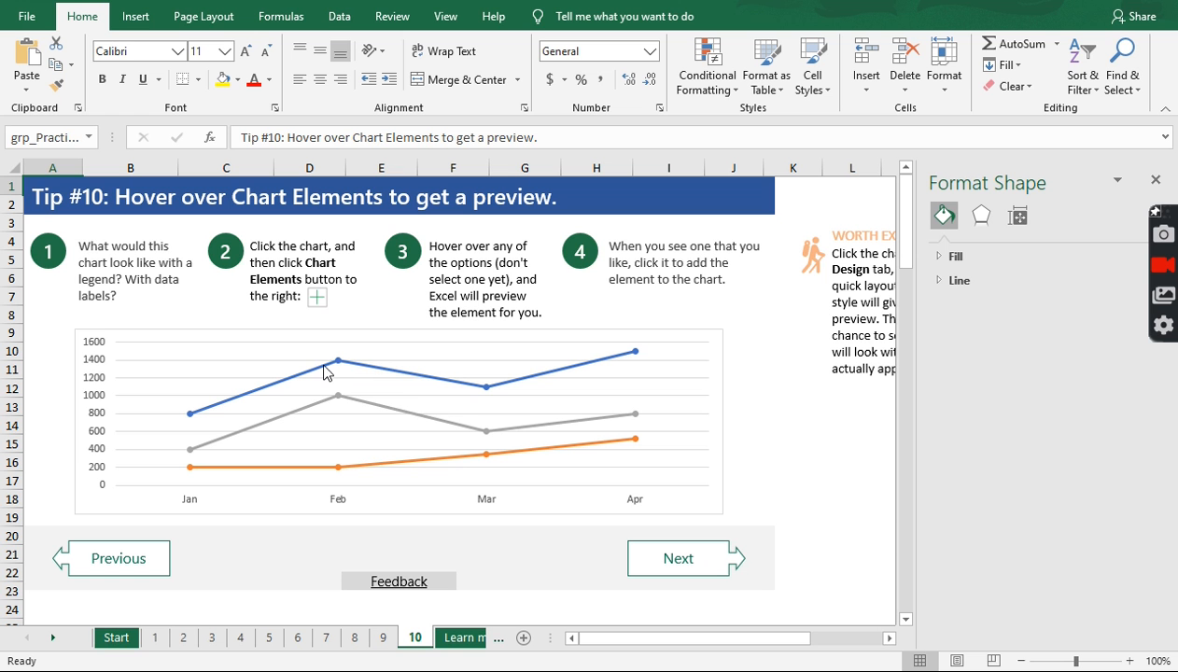
Open the Chart Elements options of the line chart and preview elements such as Data Table and Trendline without adding any.
mouse_move(338, 364)
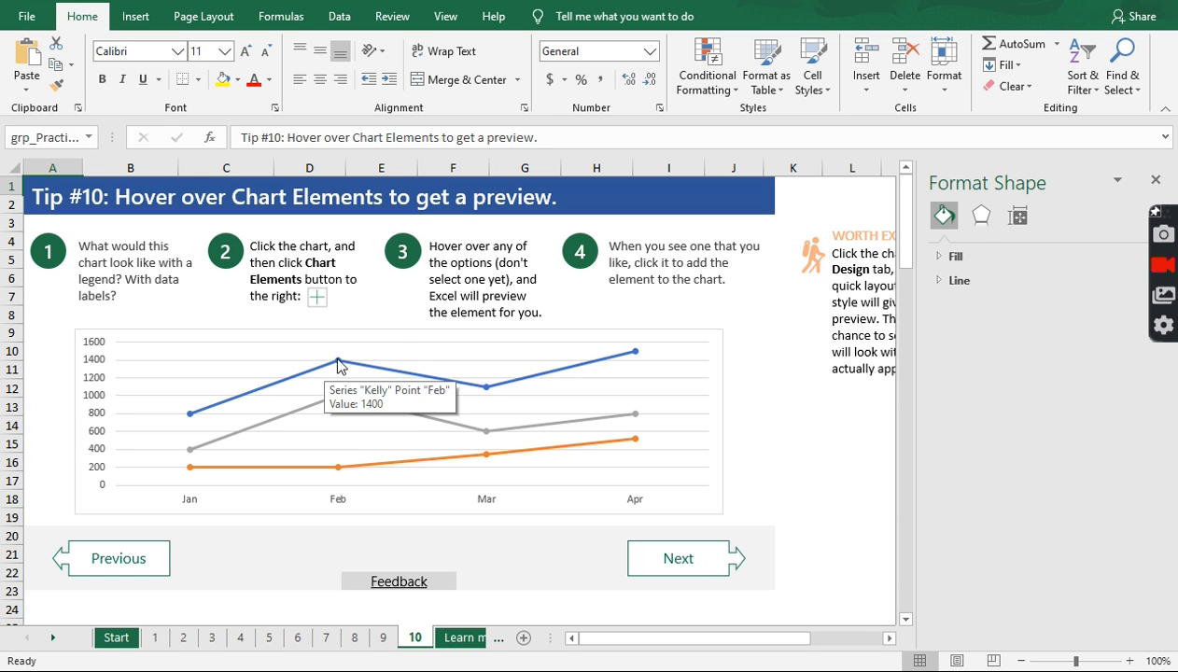
left_click(702, 352)
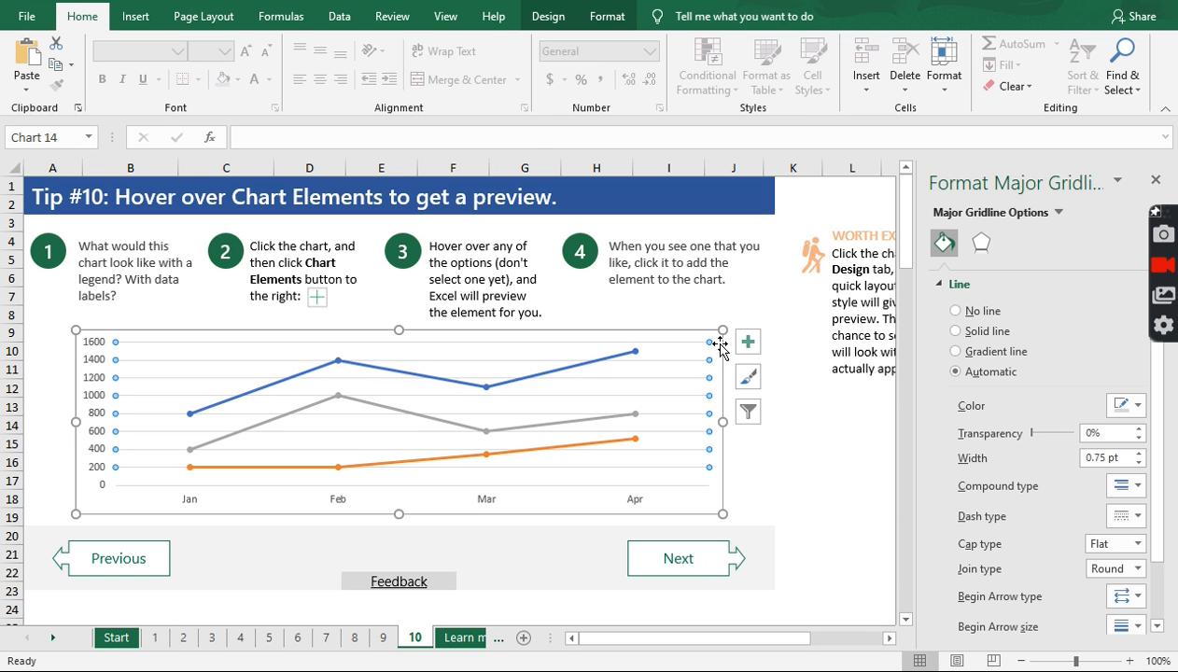
left_click(720, 345)
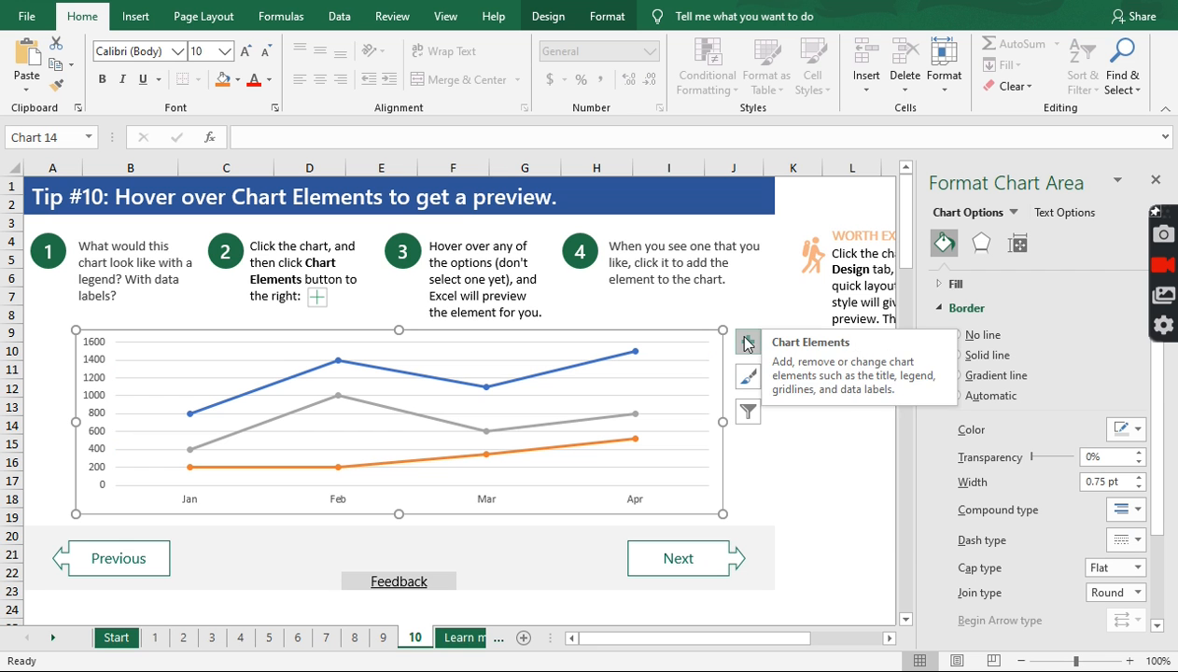
left_click(746, 342)
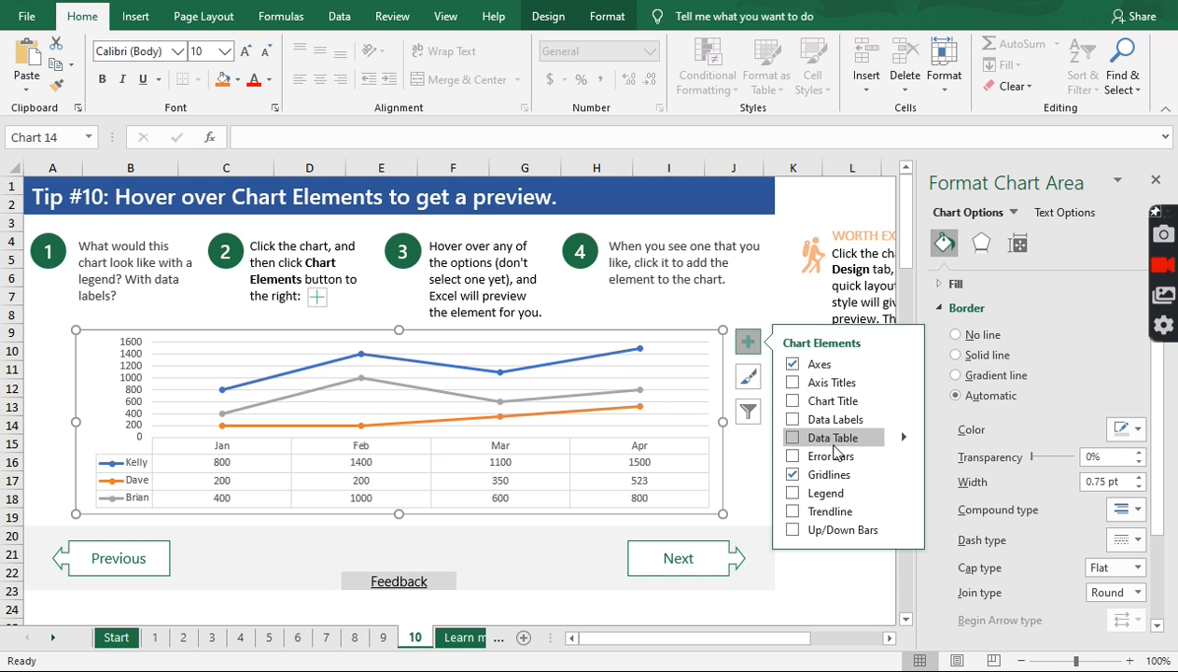
left_click(825, 513)
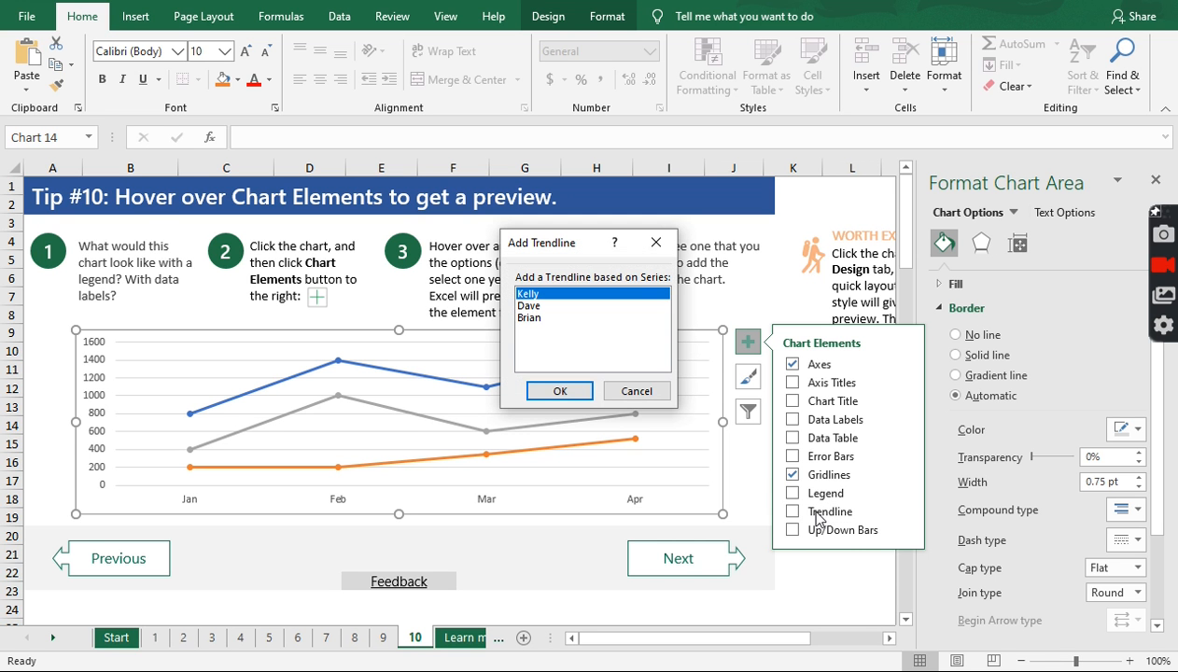
left_click(637, 391)
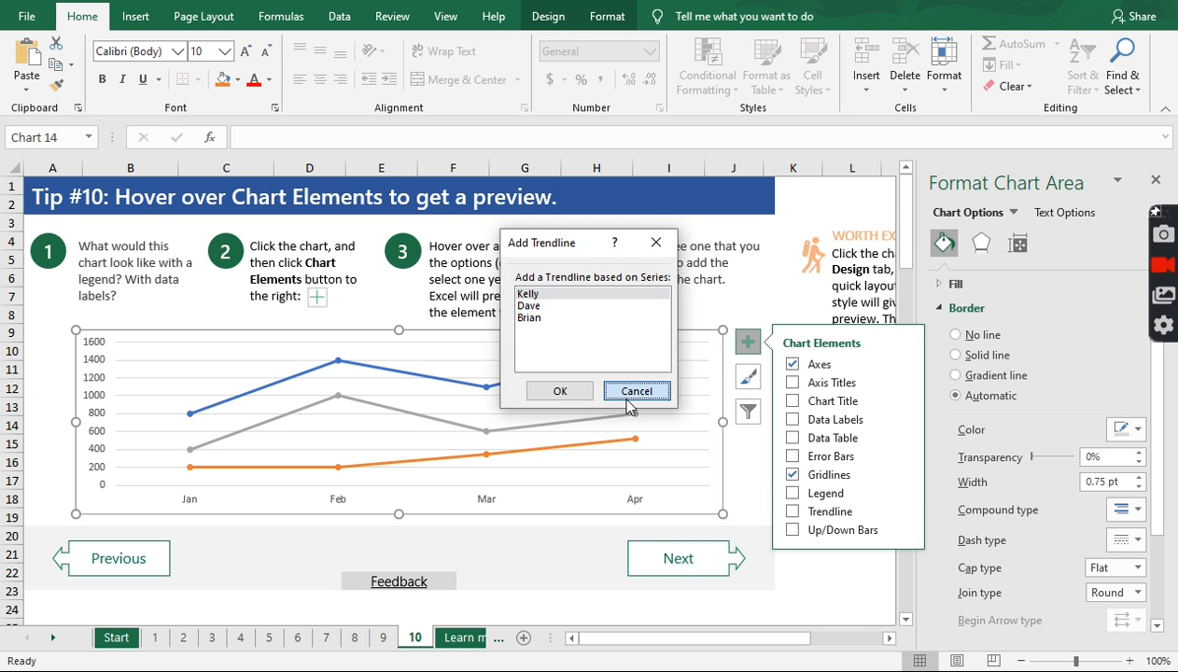
Add a Chart Title element to the line chart, and deselect the chart.
left_click(792, 402)
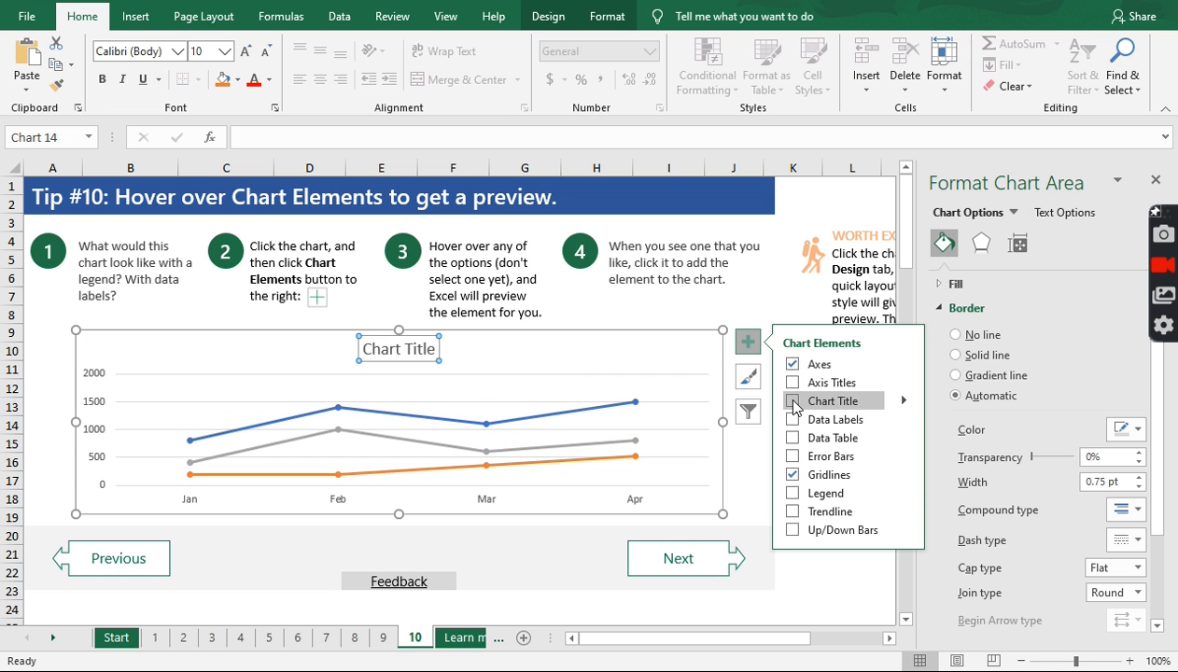
left_click(813, 590)
mouse_move(758, 639)
left_mouse_down()
mouse_move(798, 644)
mouse_move(743, 638)
left_mouse_up()
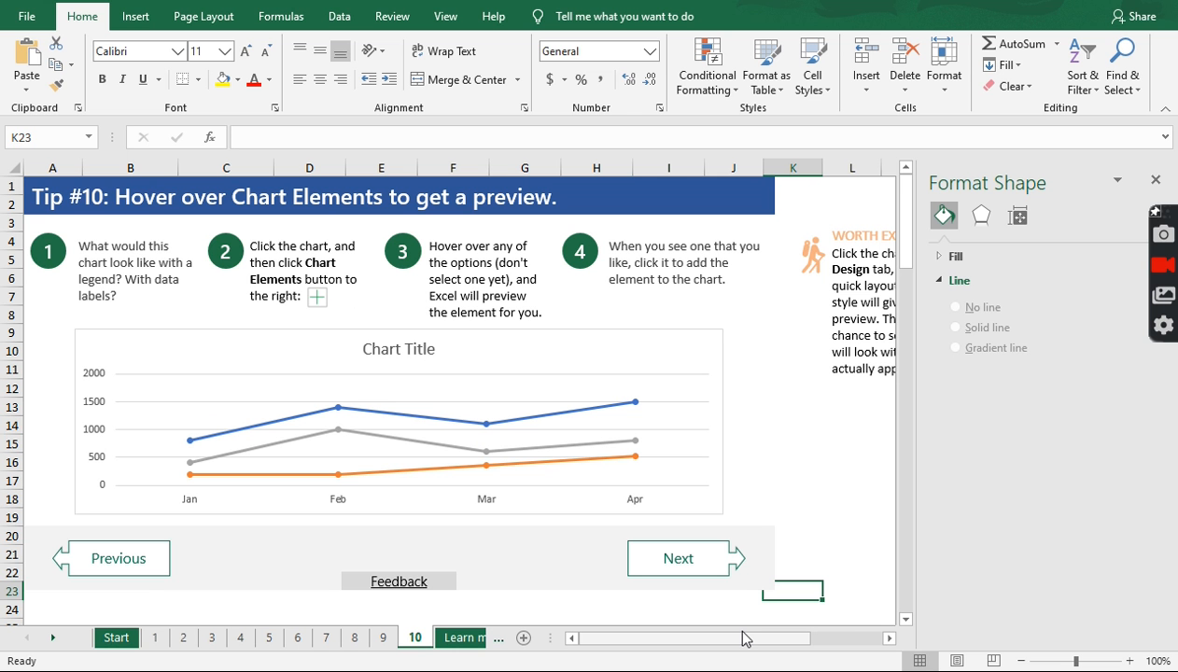